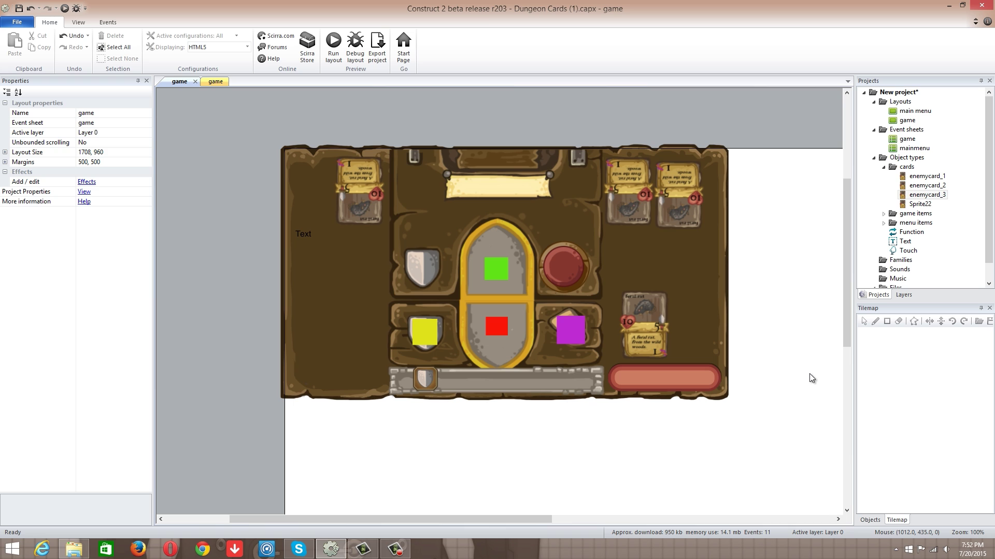
- Inspect the two enemy cards and the player card, then bring up the game event sheet
left_click(366, 194)
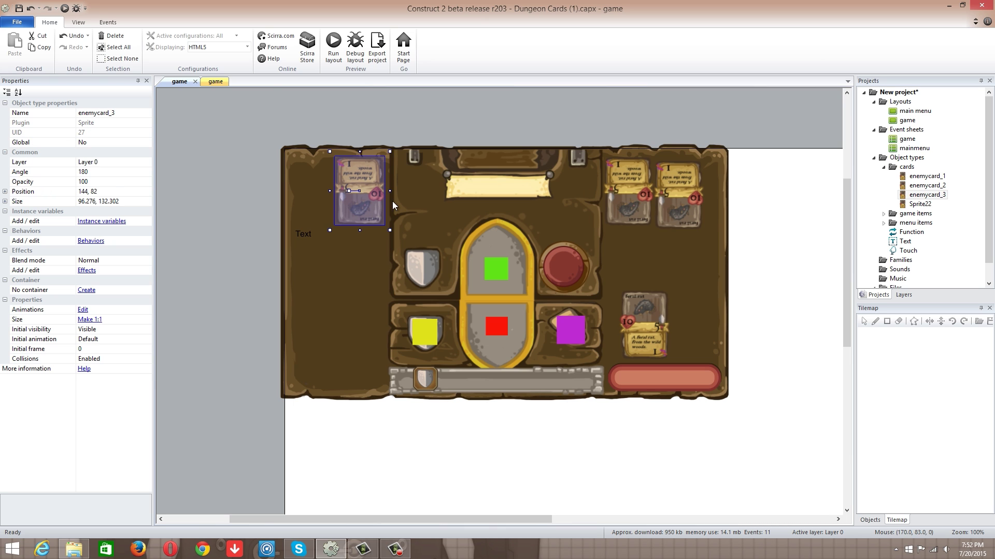
left_click(667, 208)
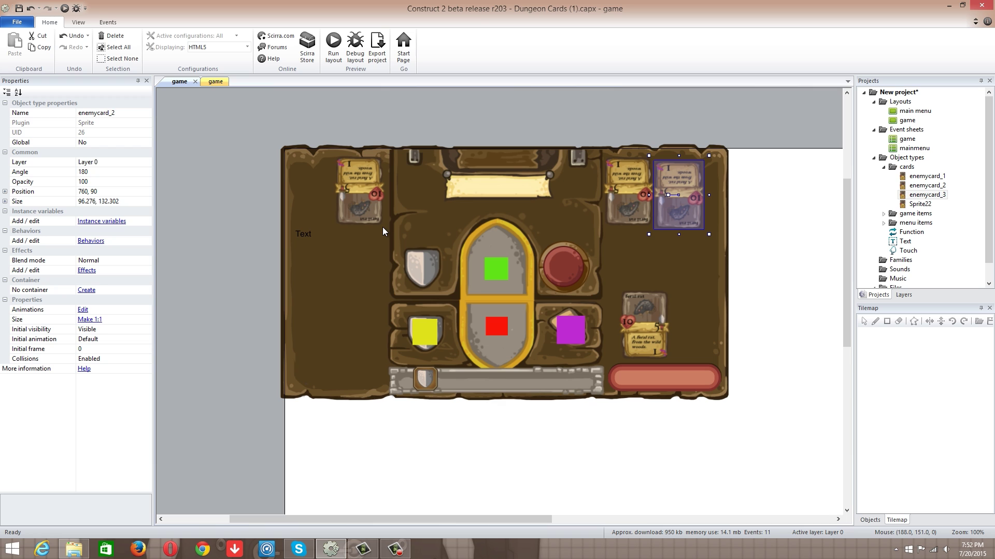
left_click(654, 334)
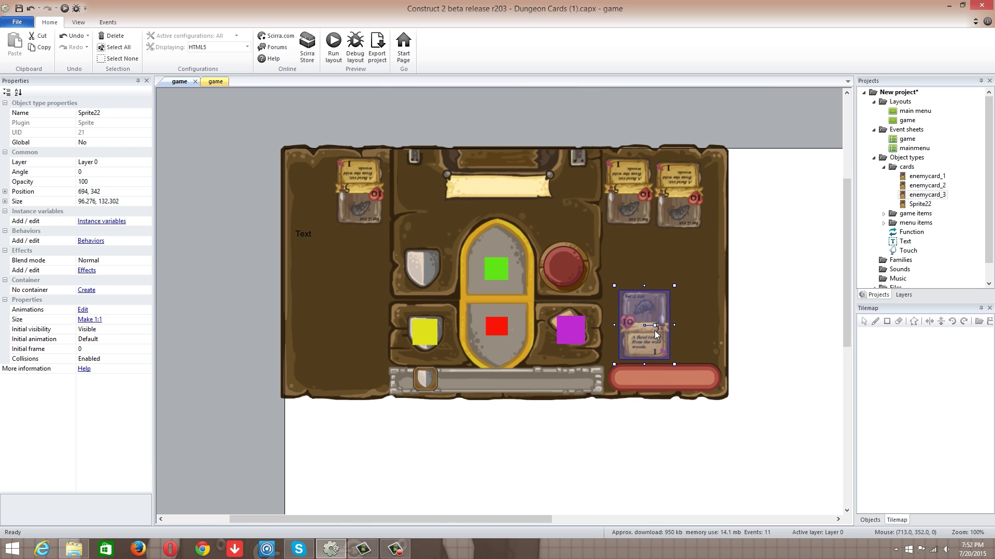
left_click(680, 326)
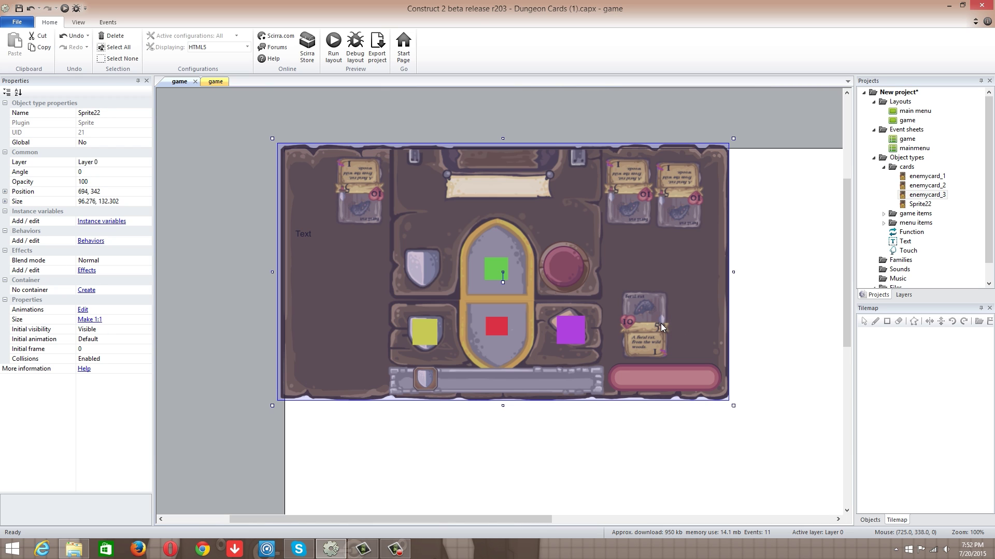
left_click(660, 324)
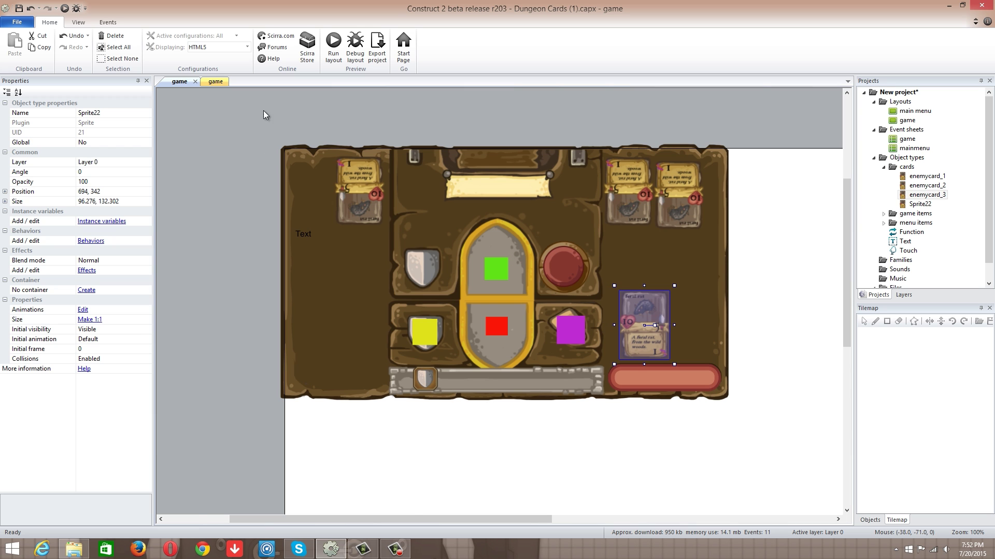
left_click(215, 82)
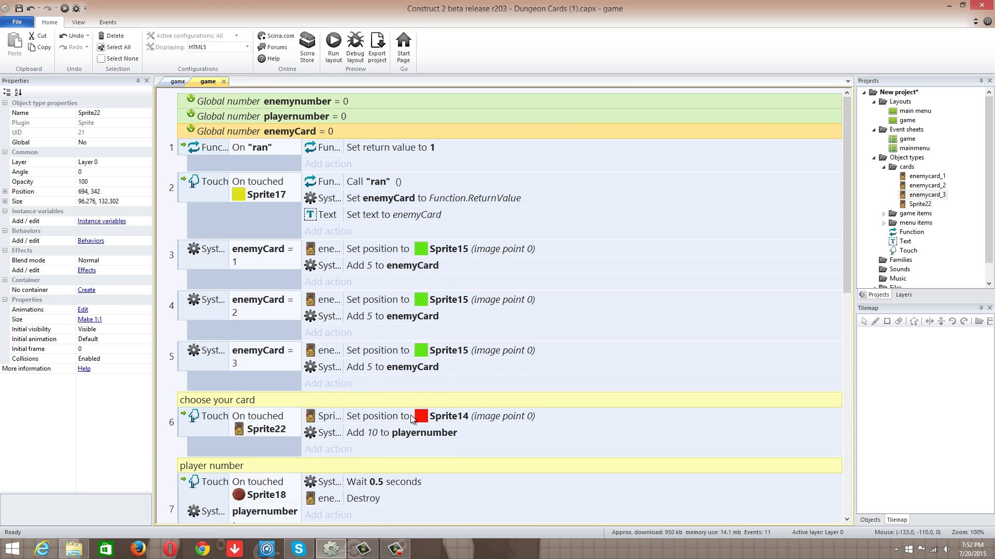
scroll(410, 415, "down", 1)
scroll(411, 416, "down", 1)
scroll(411, 416, "down", 1)
scroll(411, 416, "down", 1)
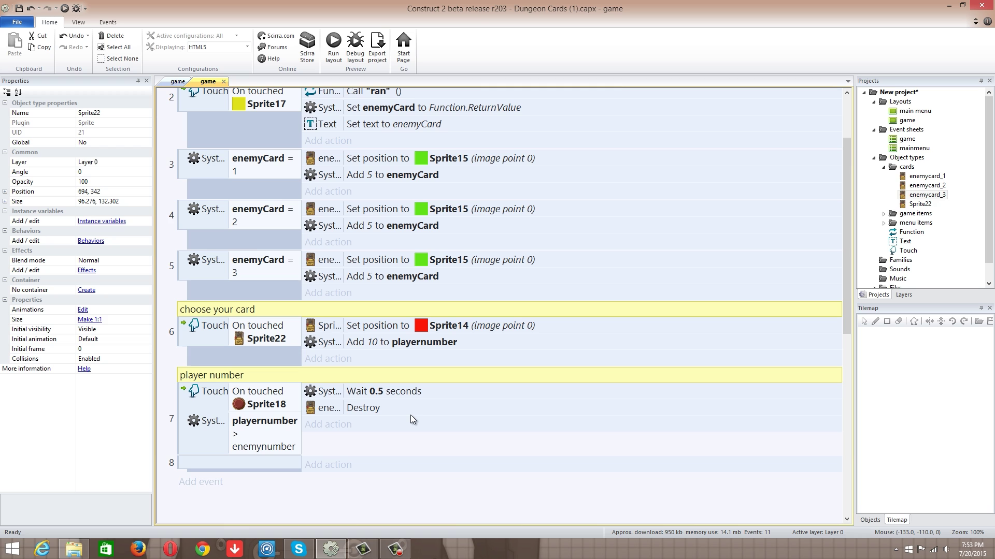
scroll(411, 419, "up", 3)
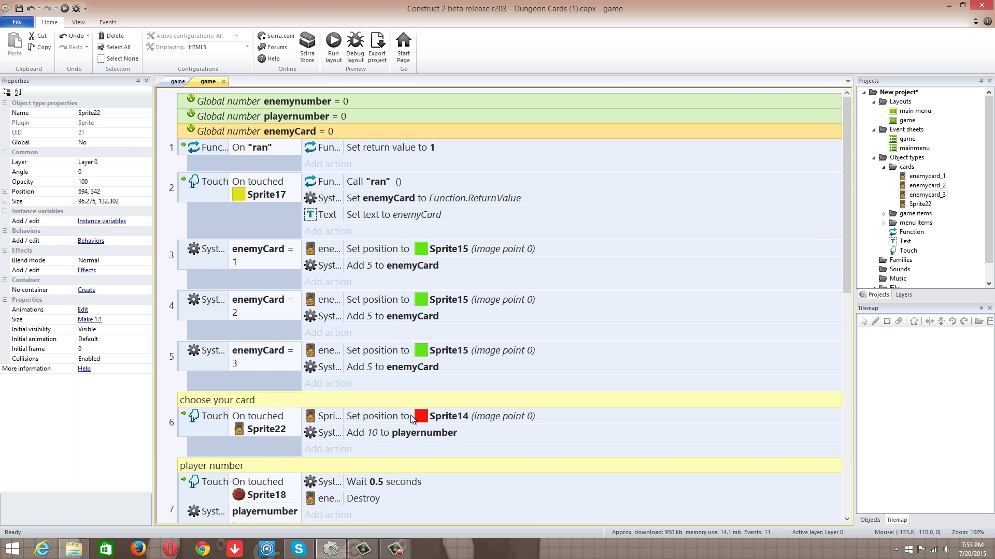
scroll(410, 415, "down", 1)
scroll(396, 376, "up", 1)
- Leave the event sheet for the Dungeon Cards layout with enemy cards and player card
left_click(172, 83)
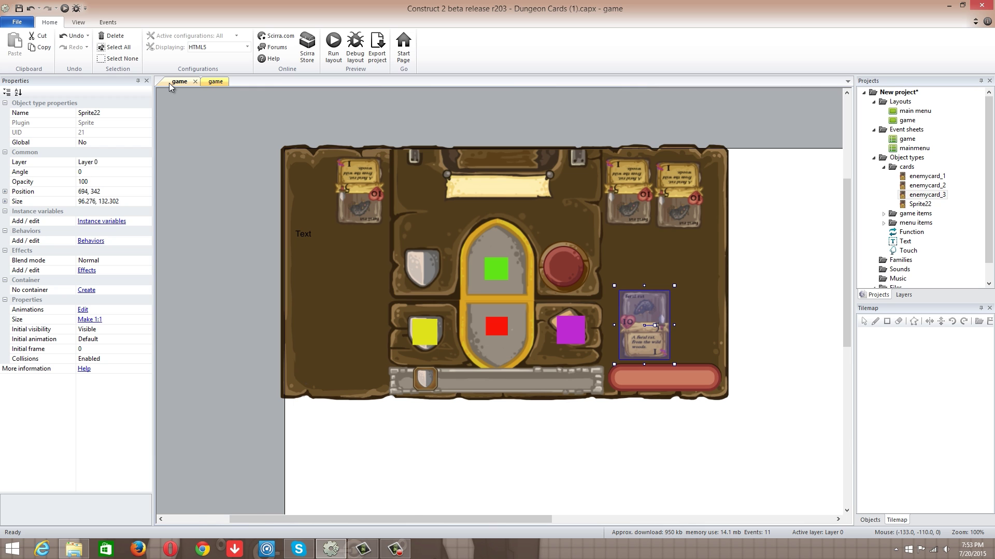
- Show the event sheet with the random enemy card and choose-your-card events again
left_click(207, 83)
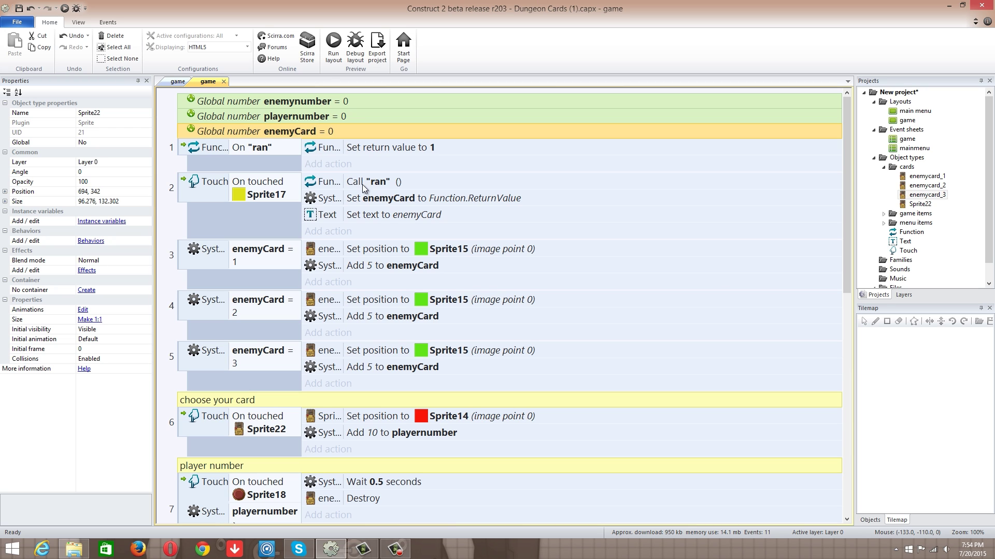
left_click(395, 147)
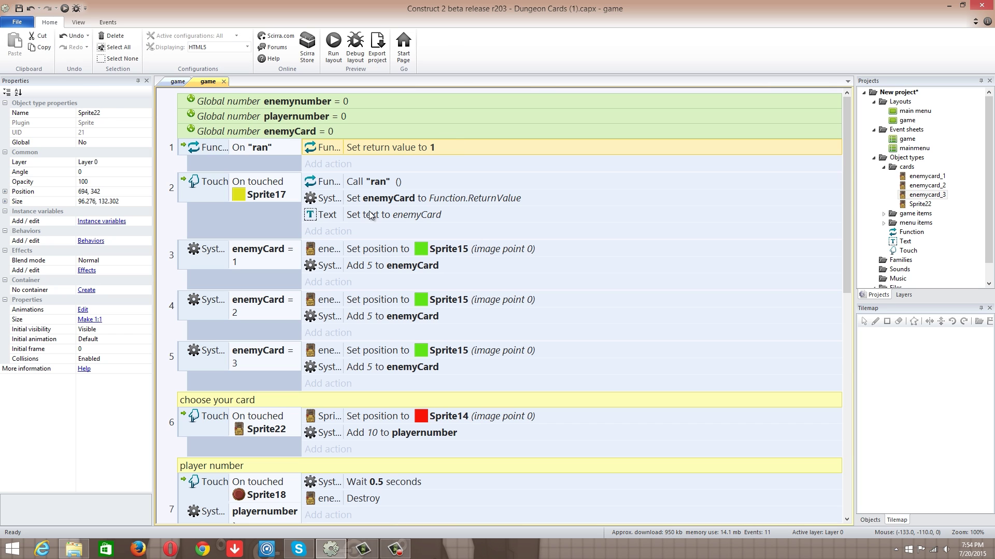
scroll(448, 248, "down", 2)
scroll(449, 250, "up", 2)
left_click(382, 184)
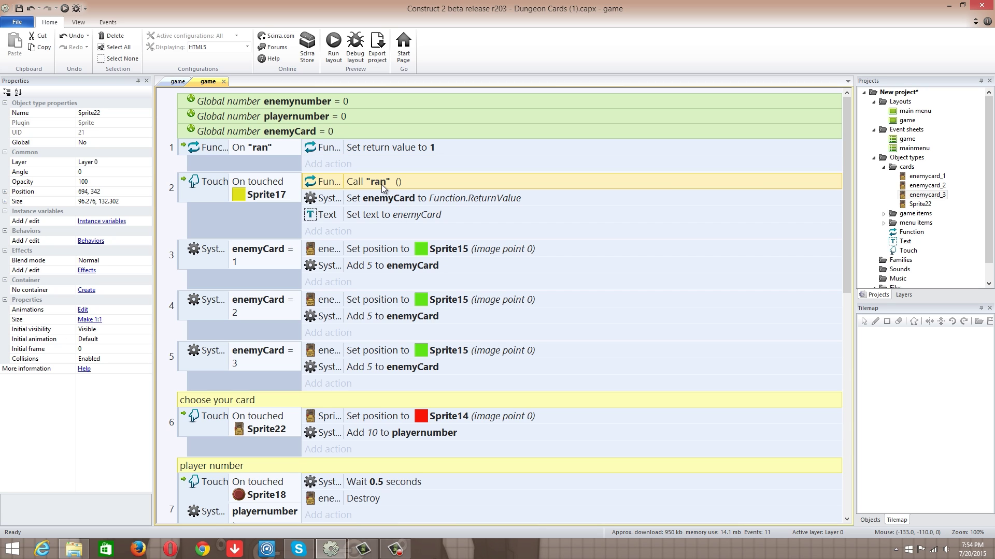
double_click(421, 148)
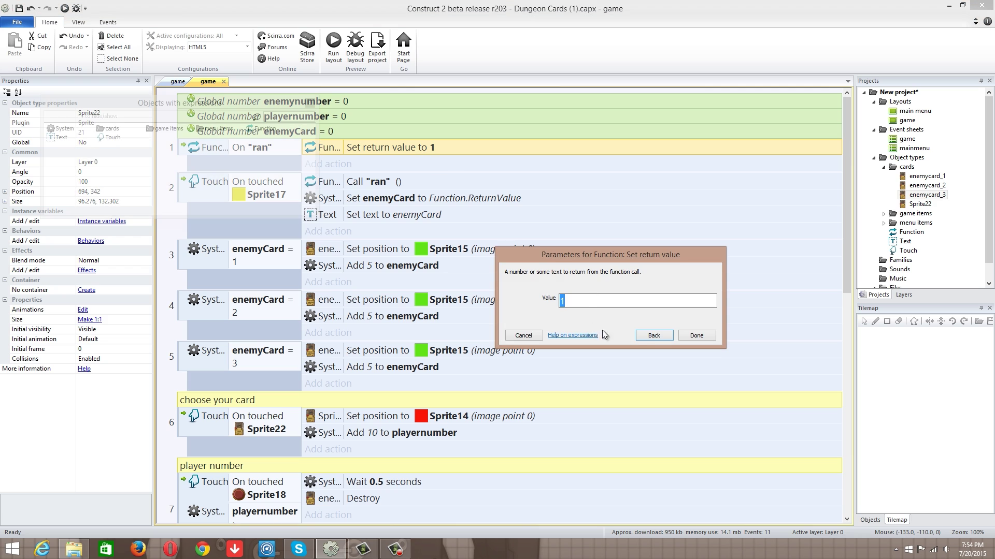
left_click(525, 335)
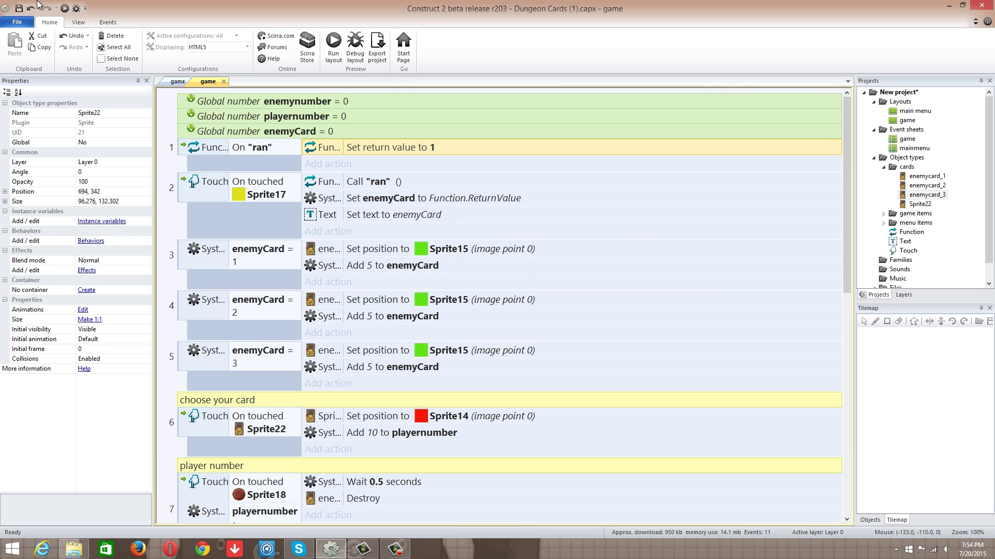
- Reopen recent Dungeon Cards, ignore the load error, and inspect the choose(0,1,2,3) return action
left_click(12, 549)
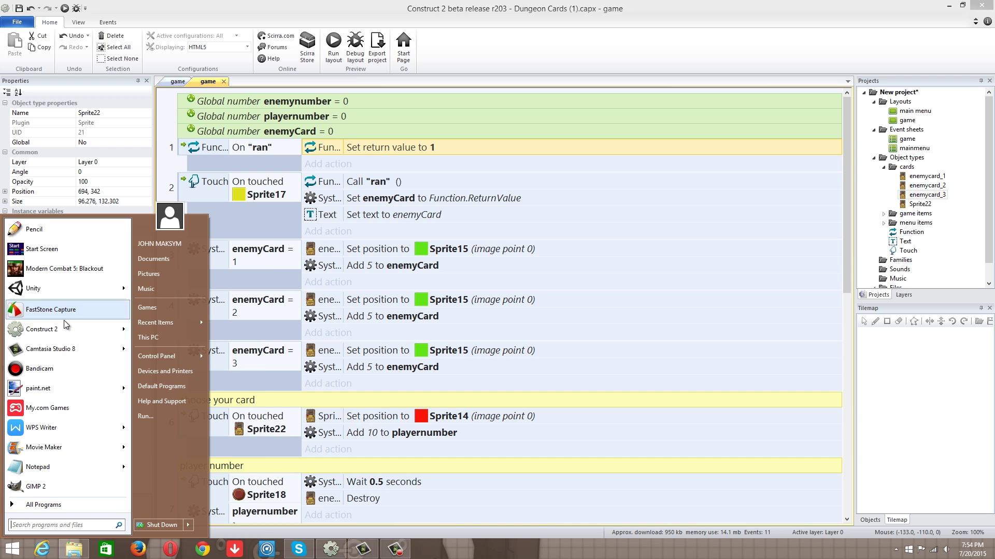
mouse_move(46, 329)
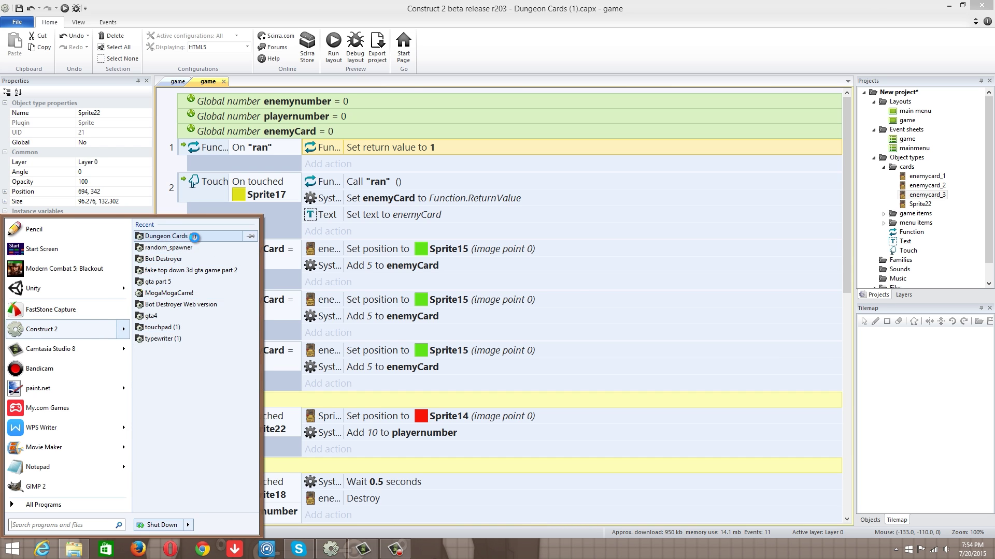
left_click(187, 235)
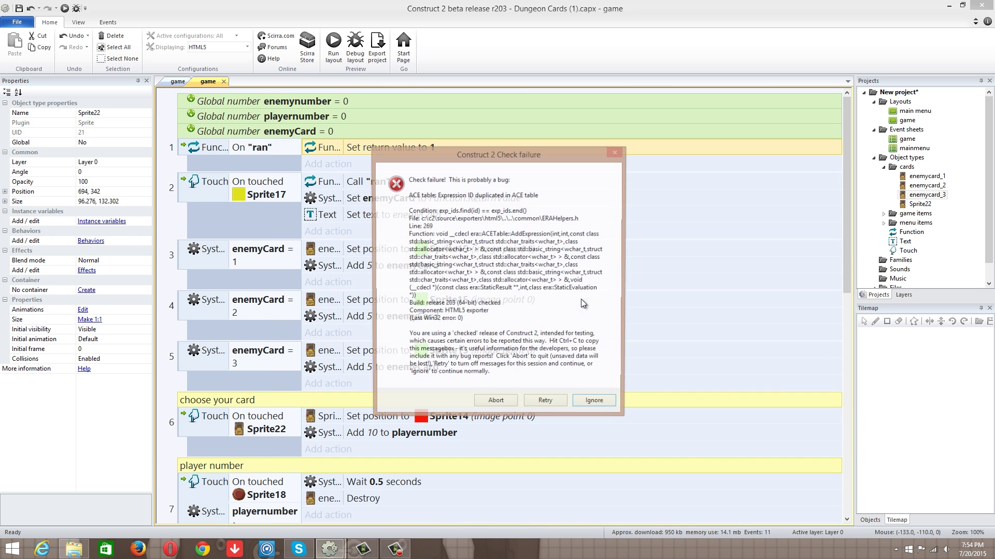
left_click(539, 406)
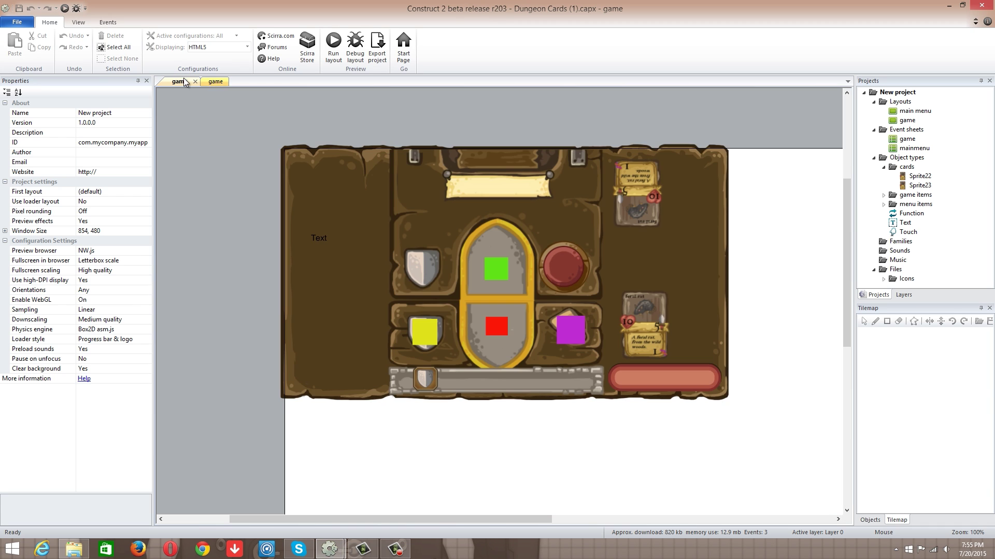
left_click(216, 82)
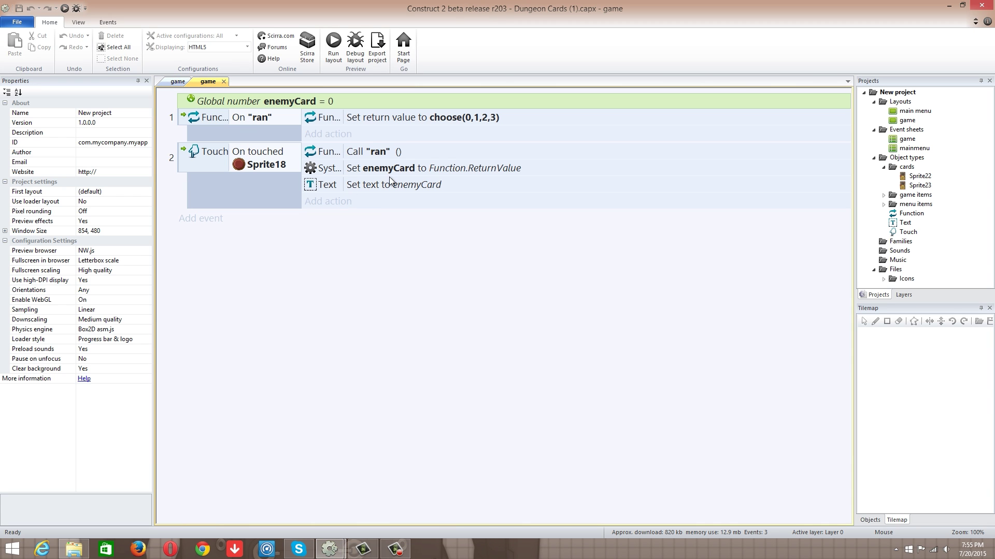
left_click(351, 117)
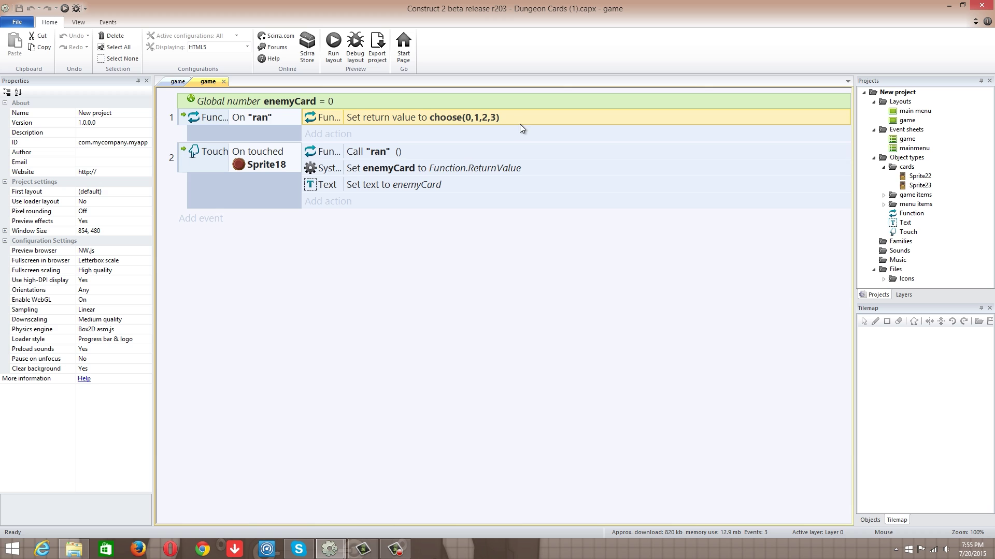
- Preview the layout, touch the red button to display 0, then return to the event sheet
left_click(177, 81)
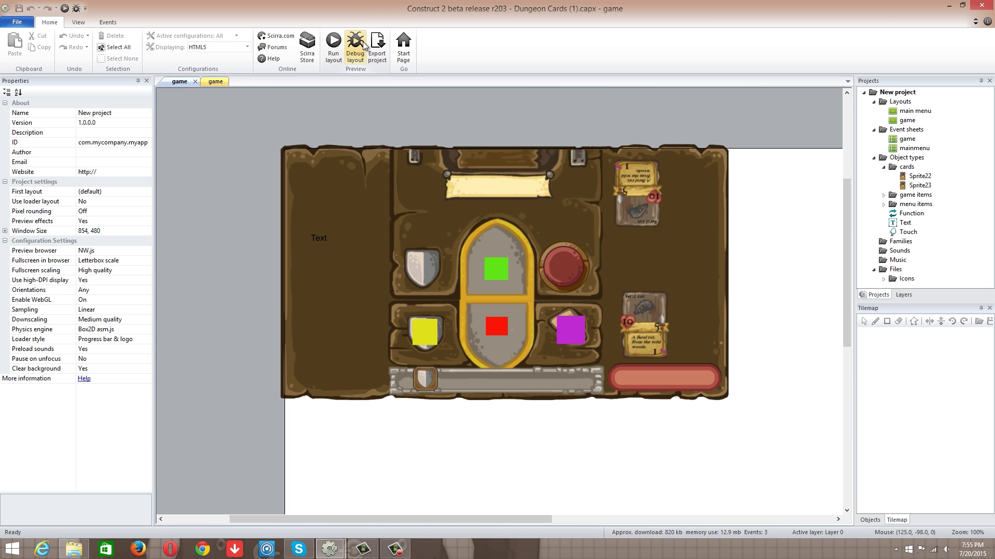
left_click(333, 45)
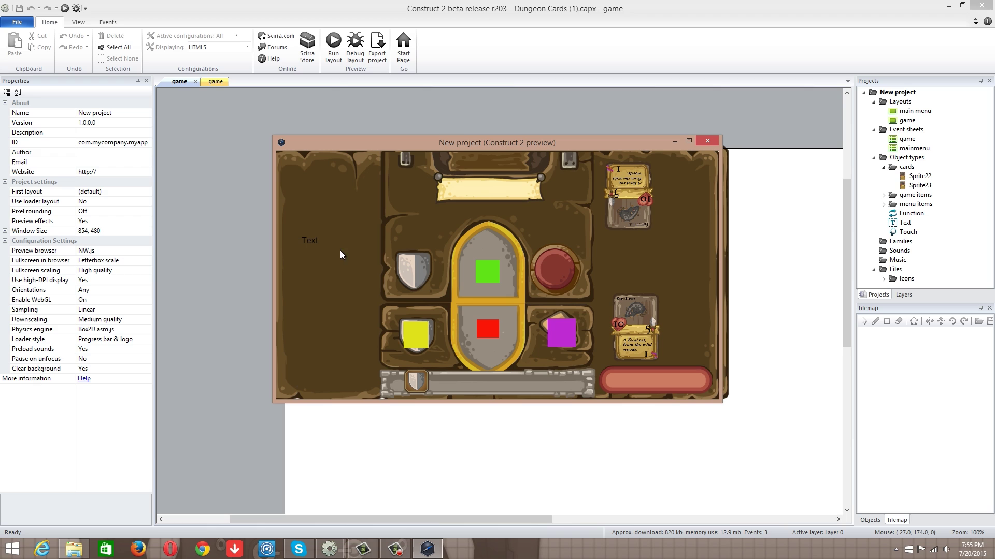
left_click(556, 271)
left_click(706, 141)
left_click(208, 82)
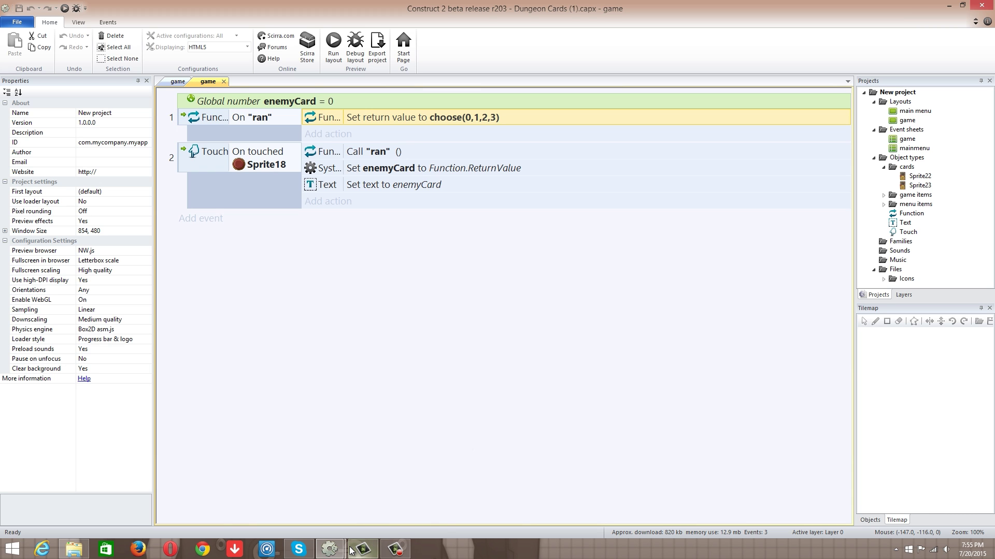
left_click(329, 550)
left_click(303, 489)
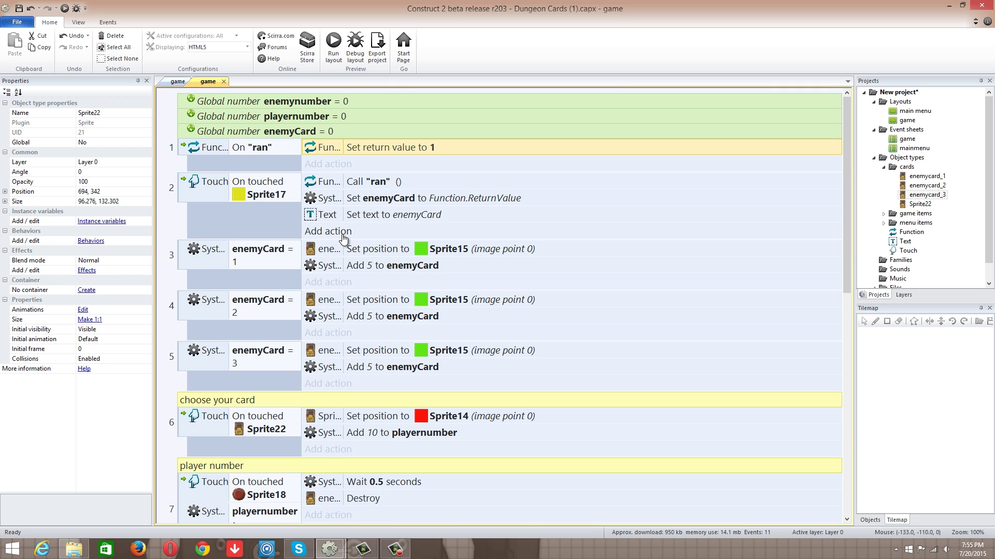
scroll(343, 311, "down", 3)
scroll(339, 326, "up", 3)
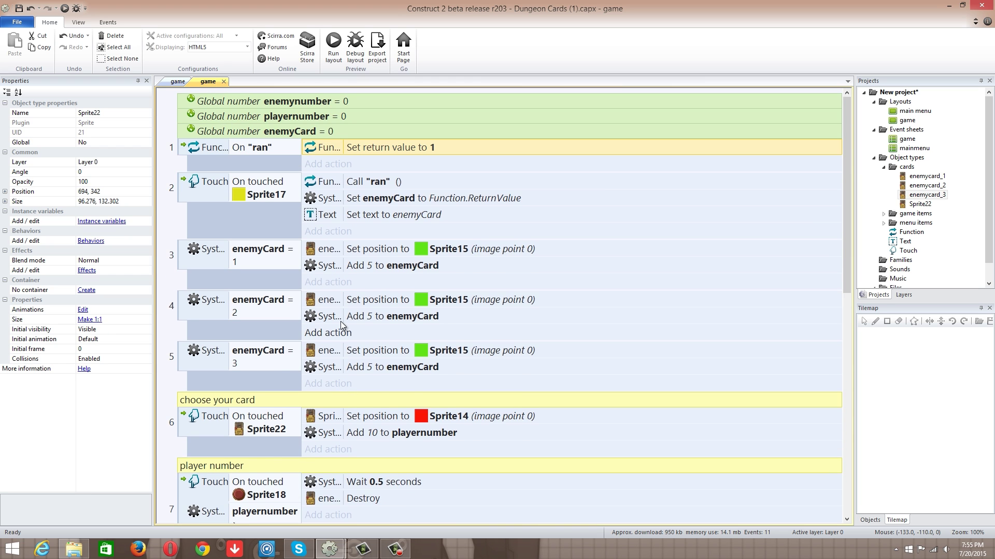
scroll(340, 334, "down", 3)
scroll(340, 340, "up", 1)
scroll(338, 336, "up", 2)
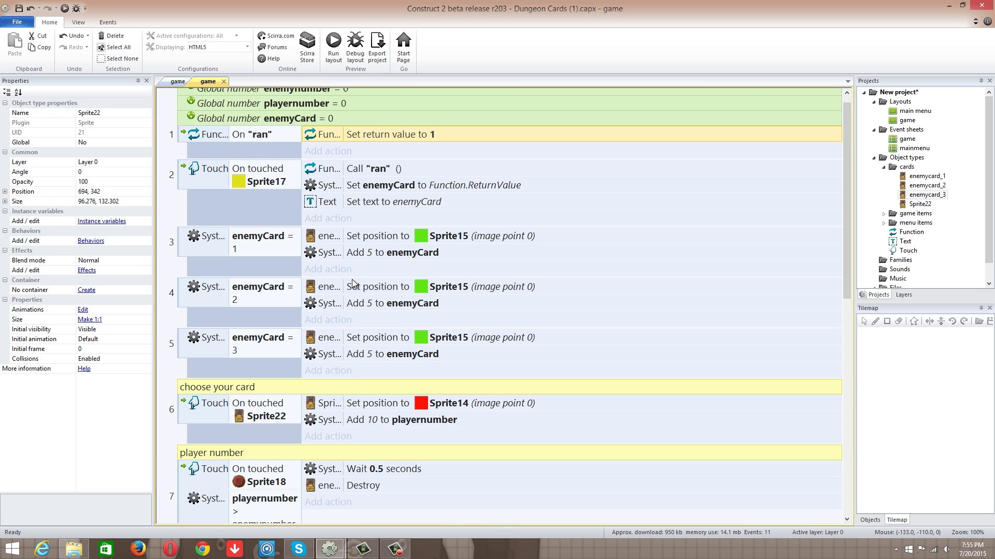
left_click(269, 217)
left_click(178, 81)
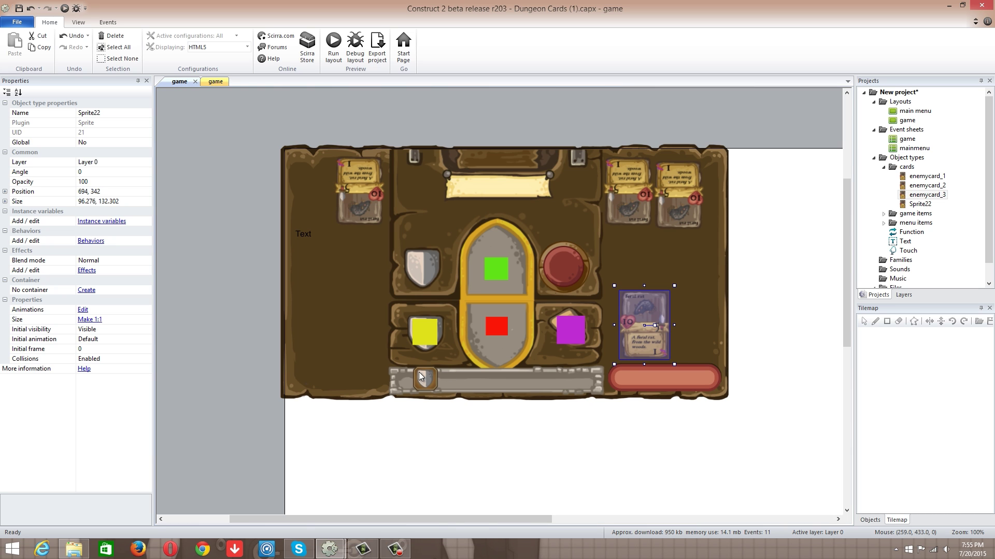
left_click(427, 342)
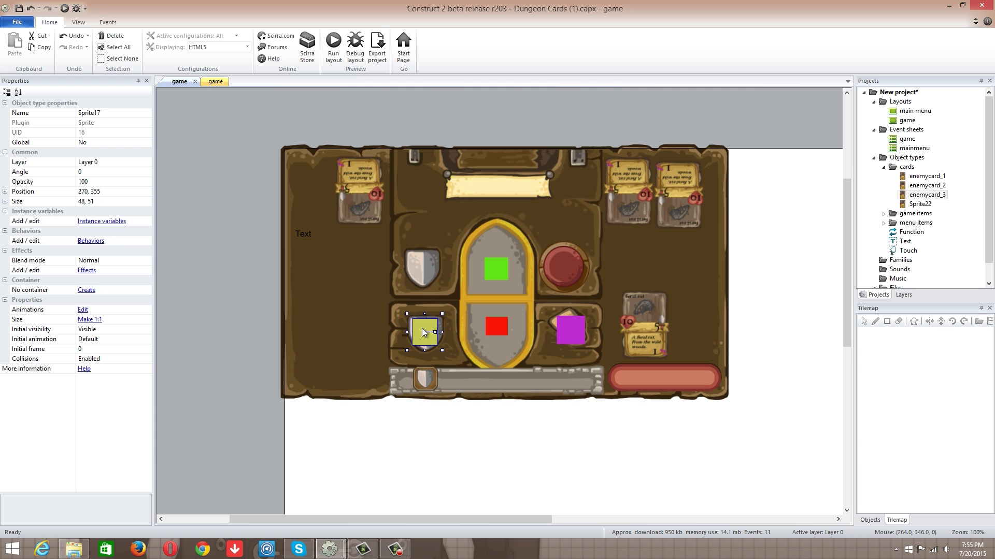
left_click(216, 83)
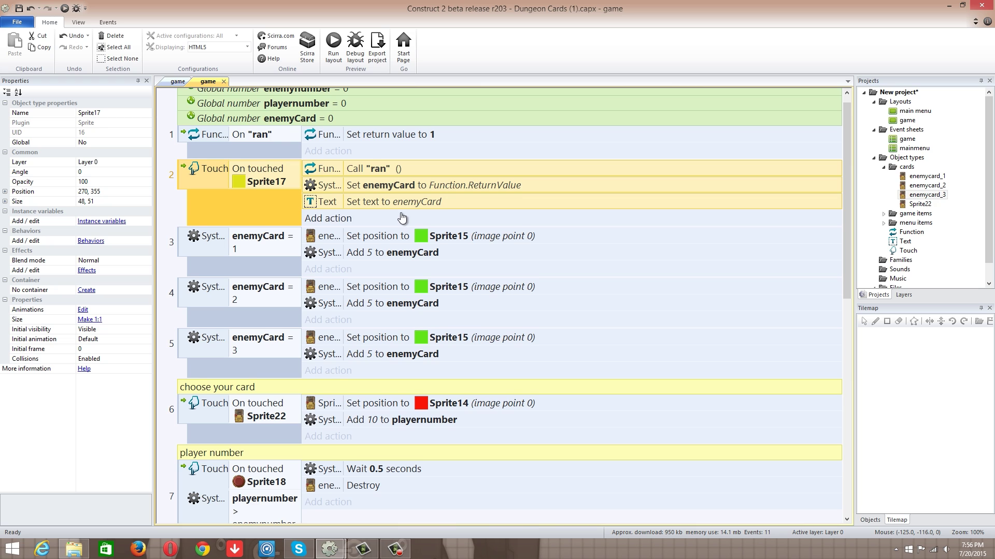
scroll(400, 214, "down", 1)
left_click(393, 174)
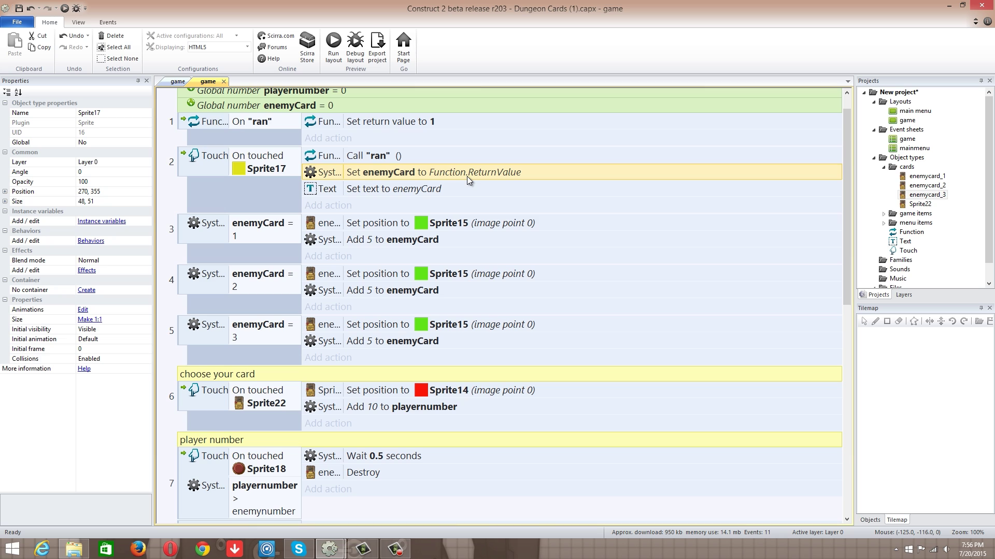
left_click(424, 189)
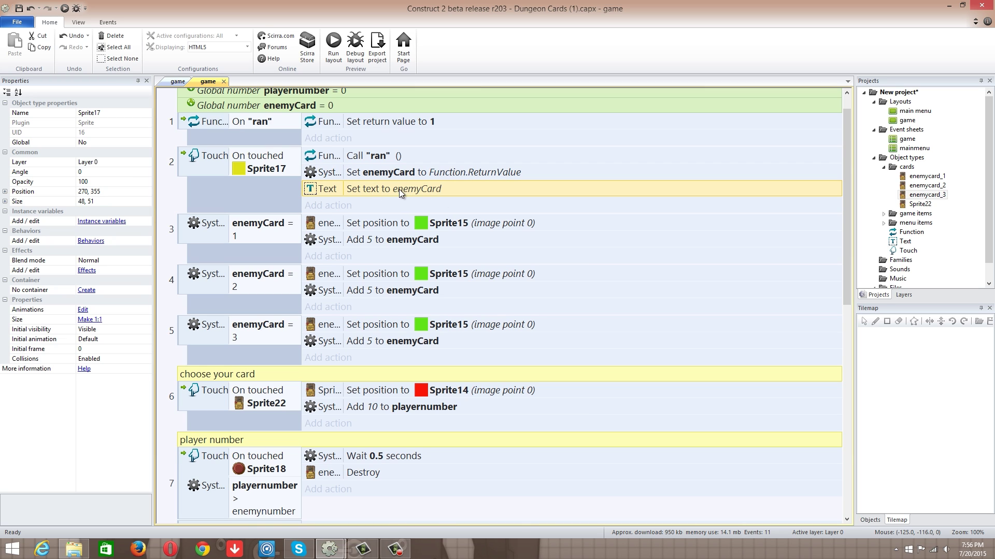
scroll(326, 253, "down", 3)
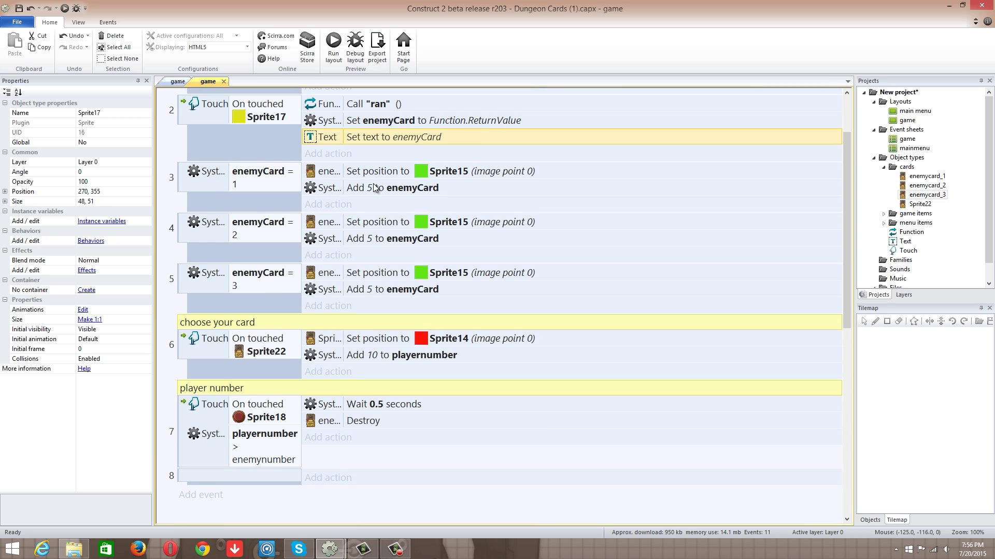
left_click(285, 193)
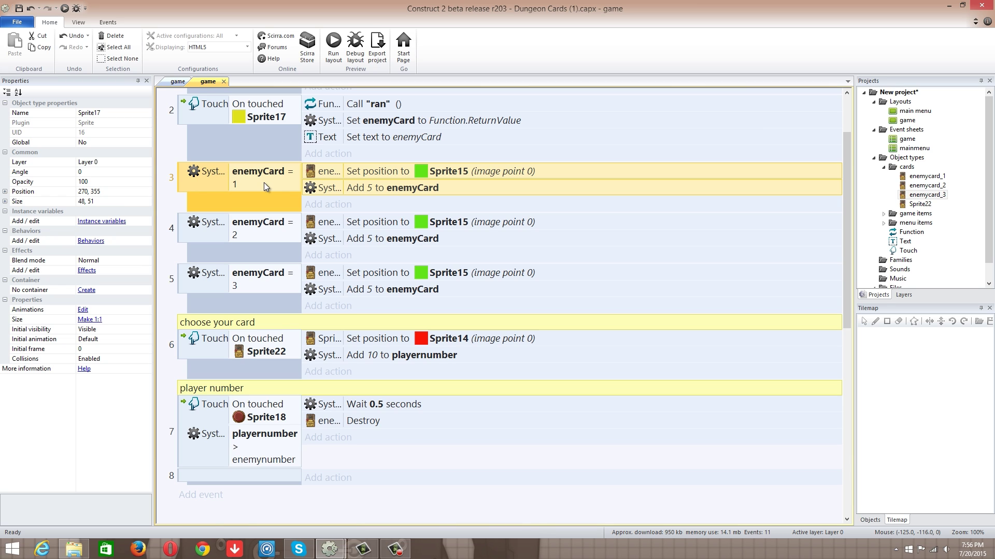
left_click(372, 171)
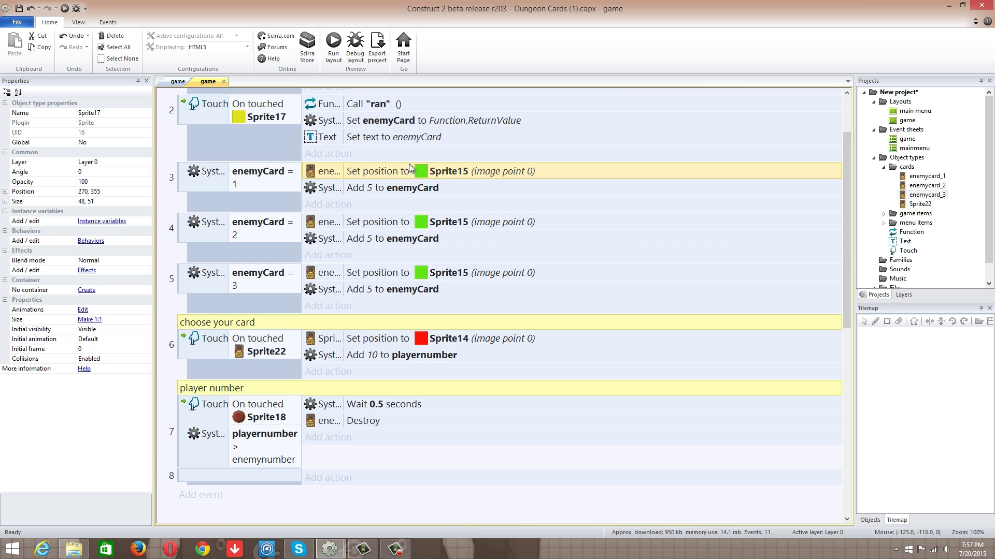
left_click(179, 81)
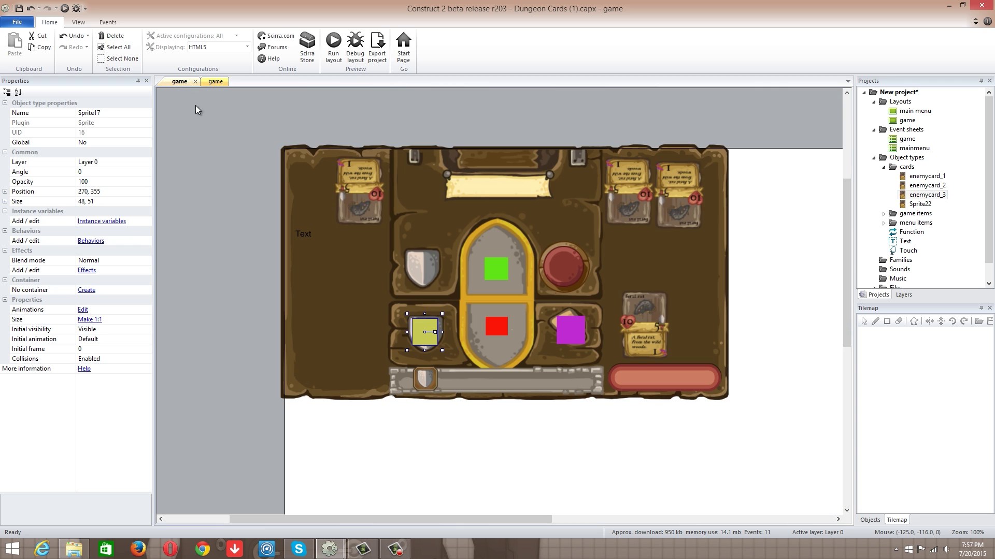
left_click(499, 252)
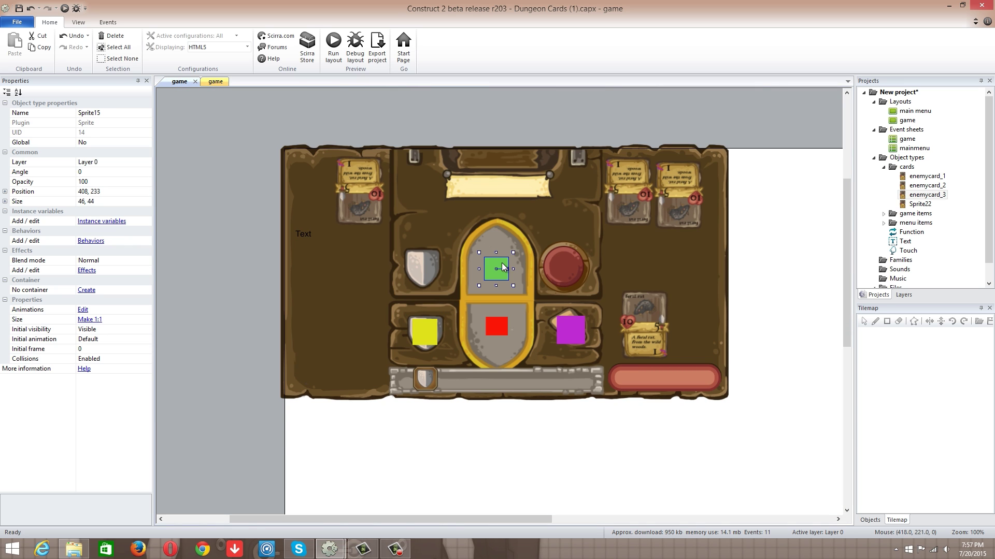
left_click(221, 82)
scroll(303, 260, "down", 2)
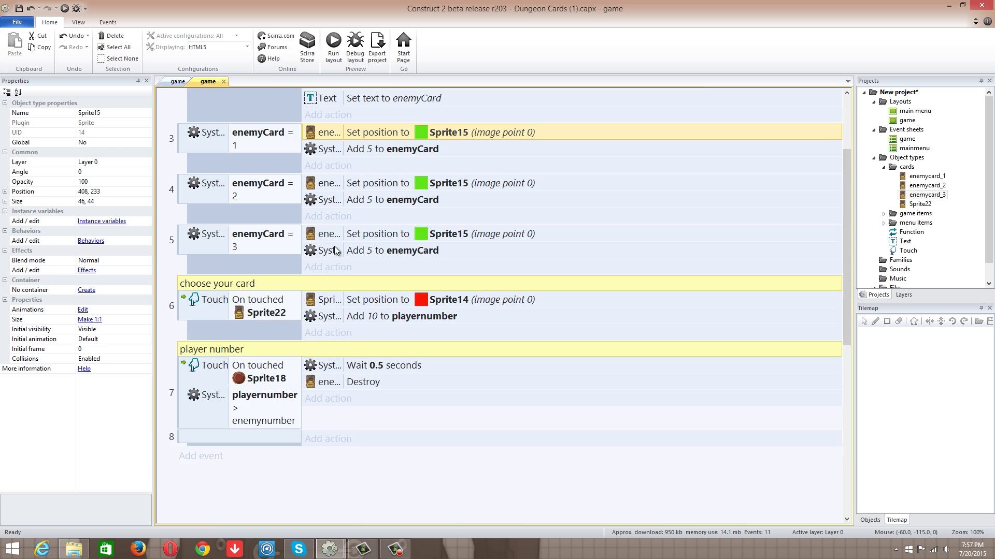
scroll(336, 248, "up", 3)
scroll(336, 249, "up", 1)
scroll(335, 249, "down", 2)
scroll(335, 248, "down", 1)
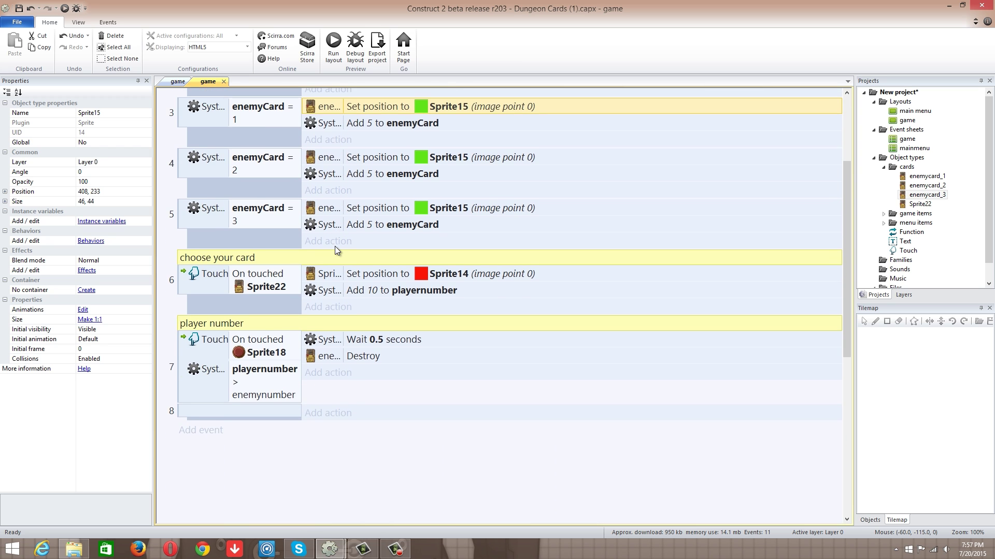
scroll(334, 248, "down", 2)
scroll(335, 247, "up", 1)
scroll(335, 246, "up", 2)
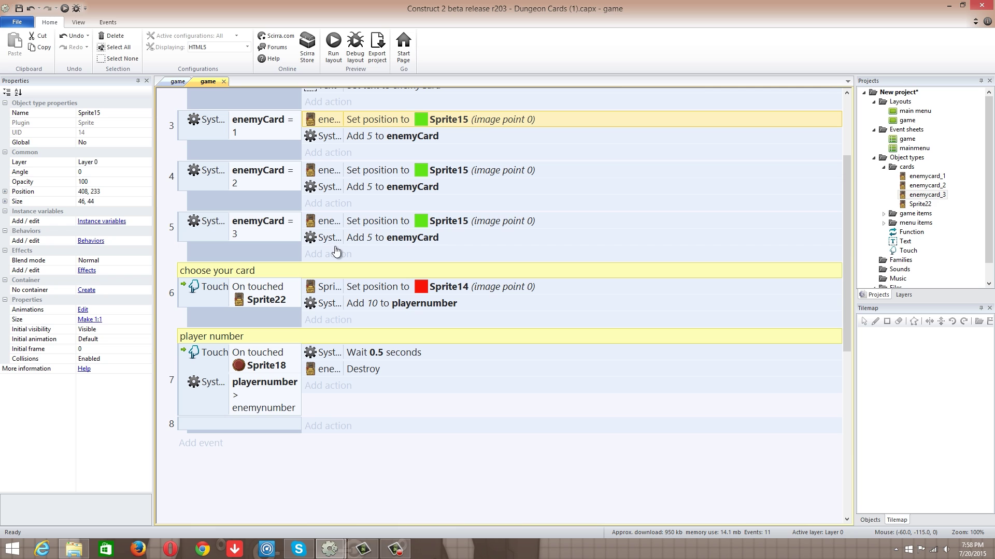
left_click(336, 242)
left_click(371, 142)
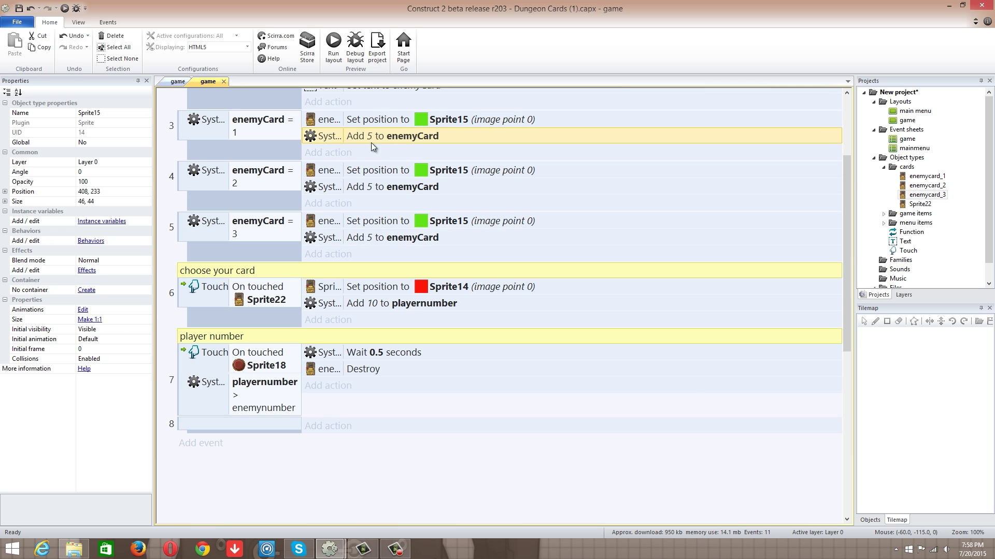
left_click(179, 81)
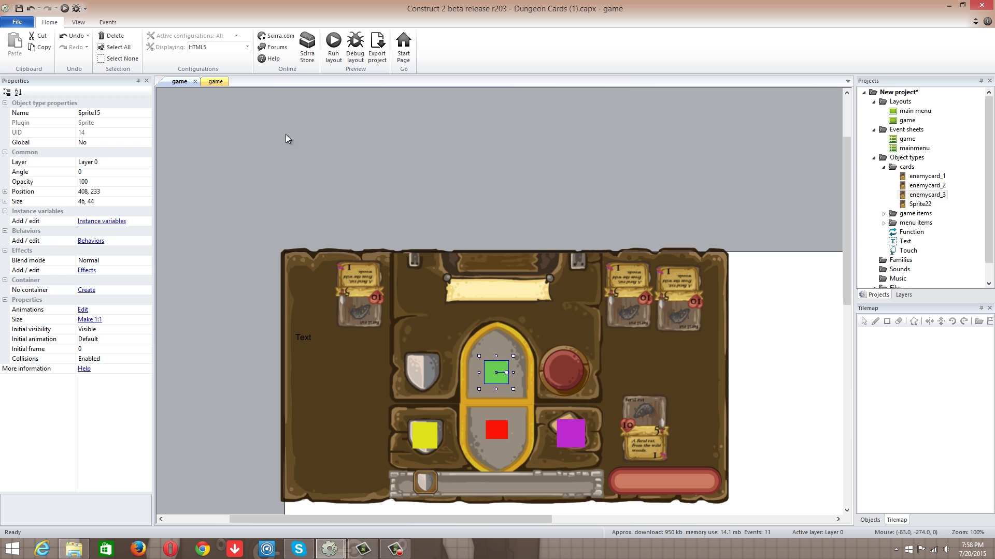
left_click(215, 82)
scroll(315, 186, "up", 5)
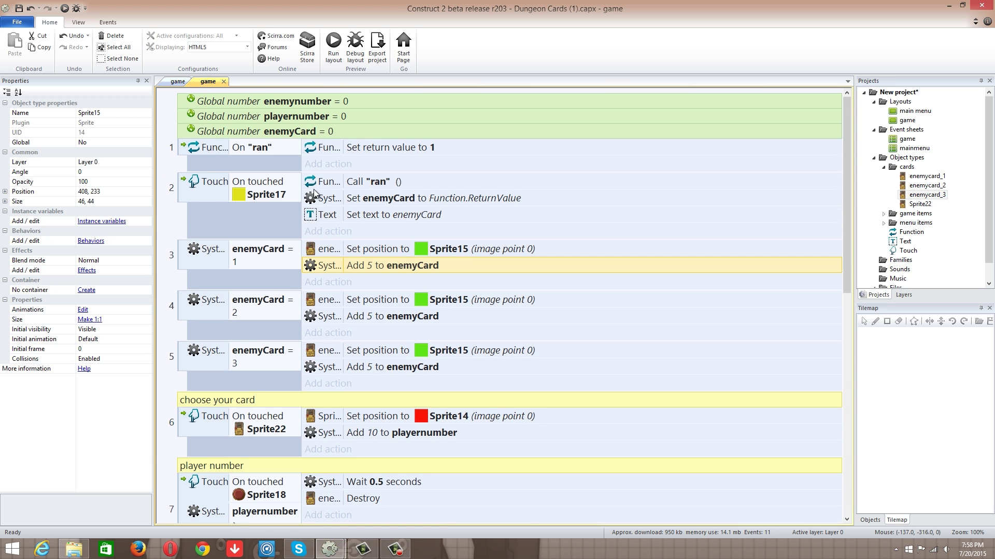
left_click(320, 135)
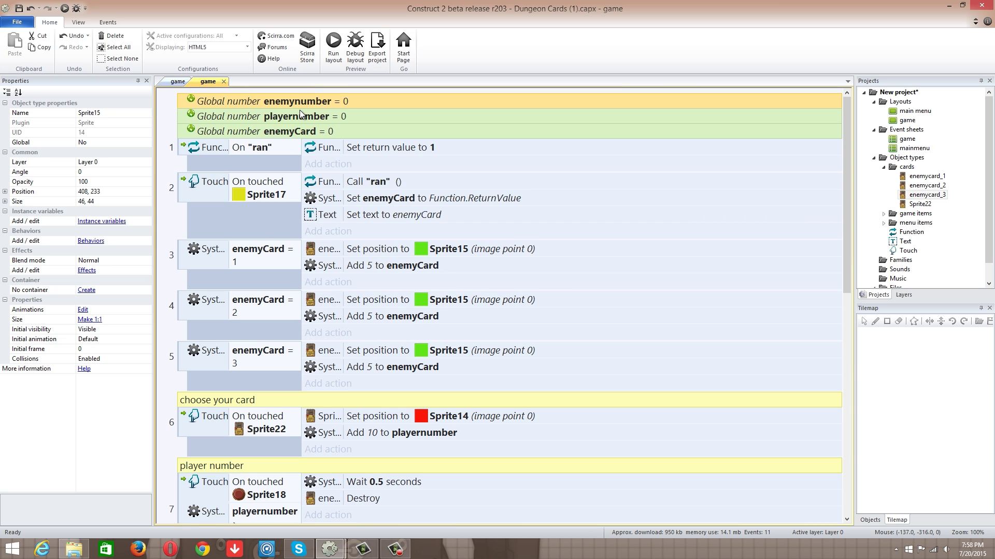
scroll(283, 111, "down", 3)
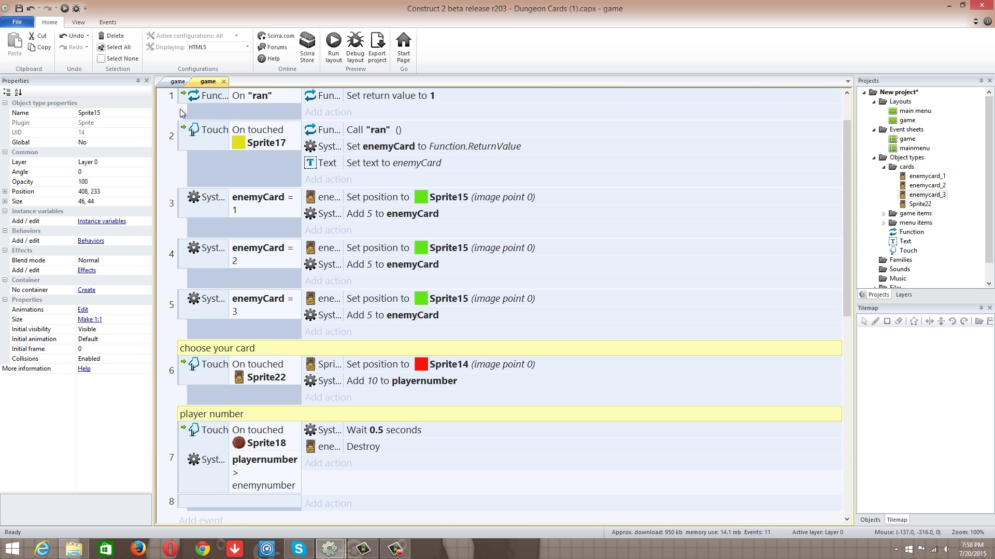
scroll(414, 353, "down", 1)
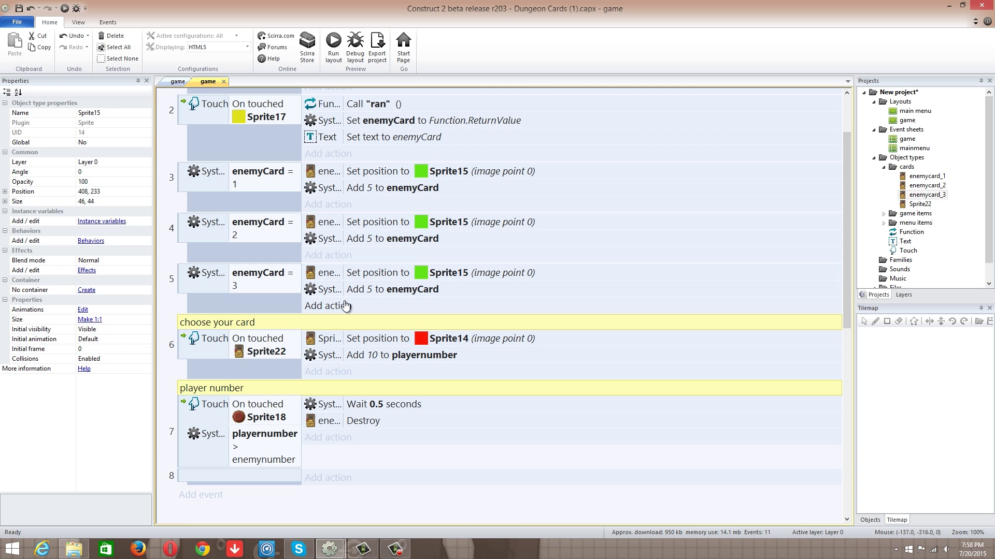
scroll(355, 265, "down", 1)
scroll(353, 267, "down", 1)
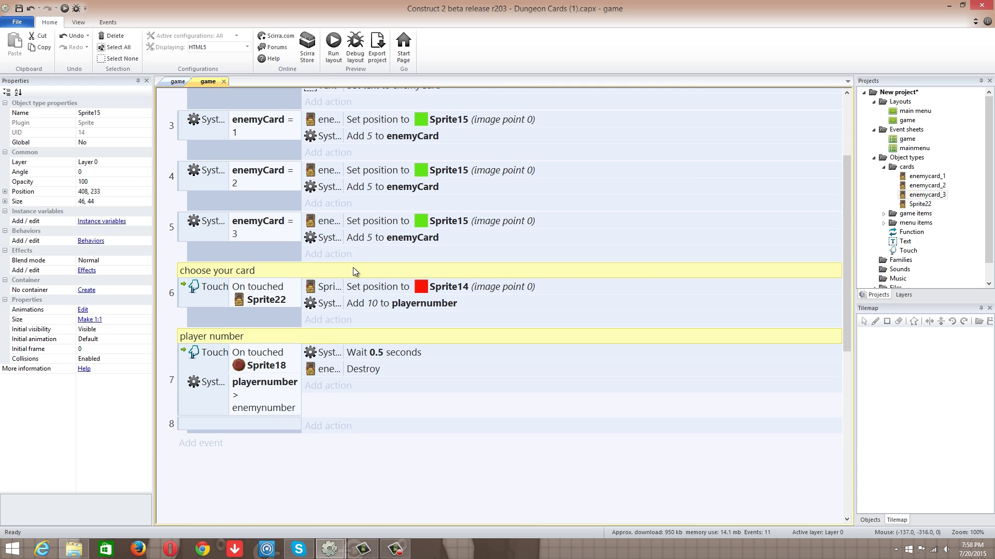
scroll(353, 267, "down", 1)
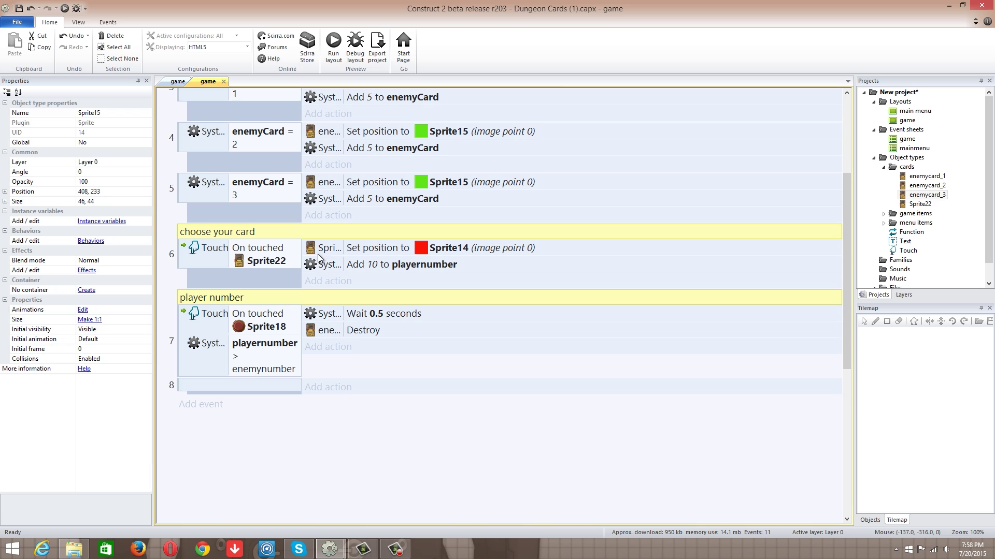
left_click(259, 260)
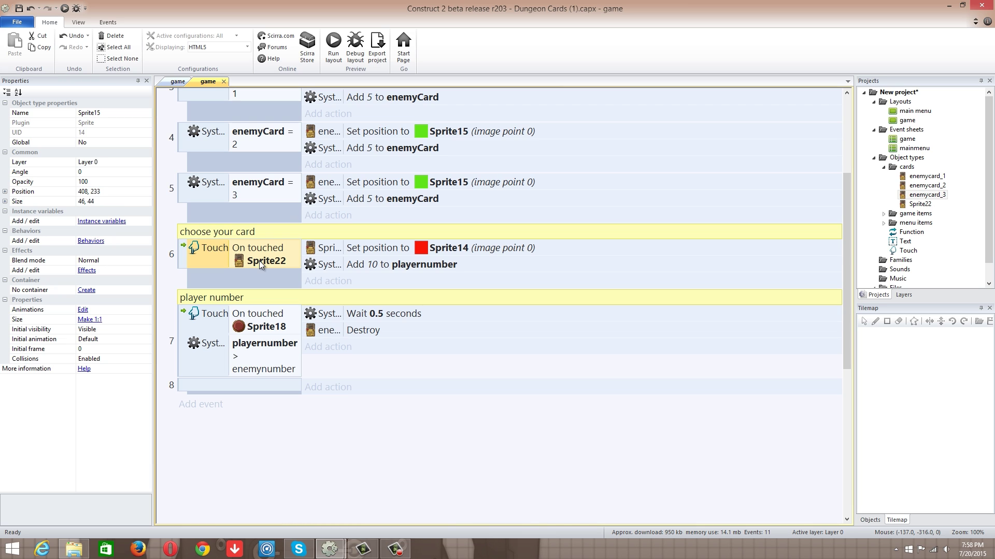
left_click(241, 274)
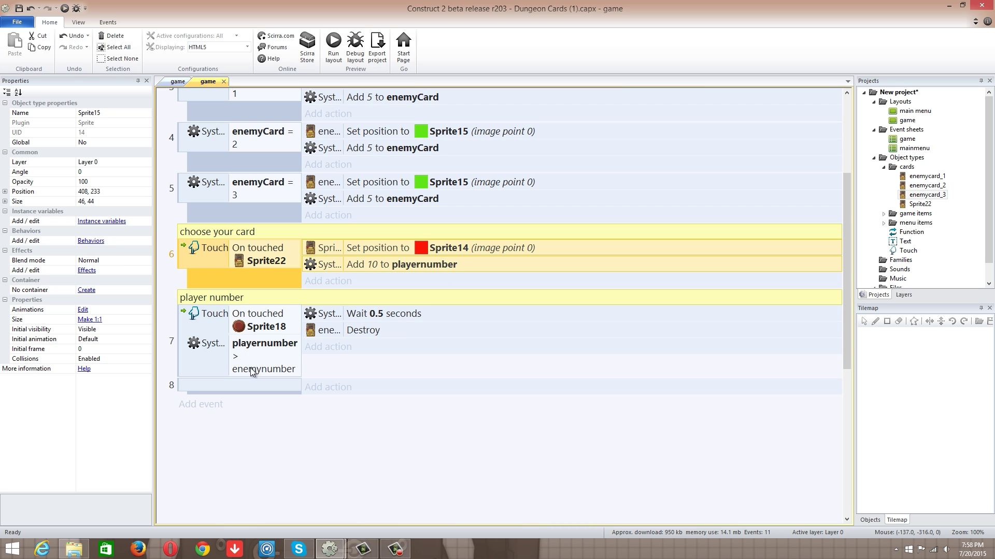
scroll(273, 387, "up", 1)
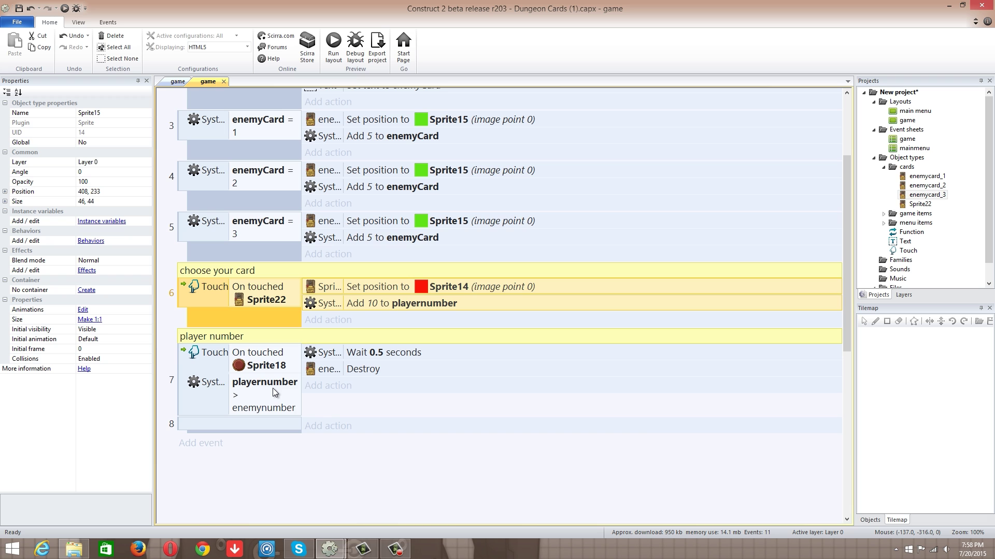
scroll(280, 350, "up", 2)
scroll(292, 294, "up", 1)
scroll(292, 295, "down", 1)
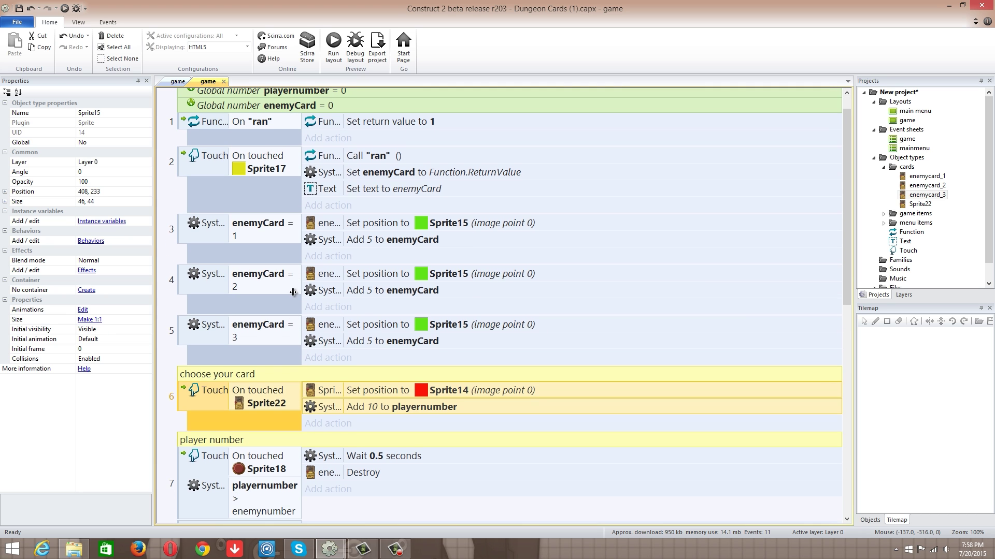
- Try showing enemynumber in event 2's text, then undo so it keeps enemyCard
left_click(381, 188)
double_click(381, 189)
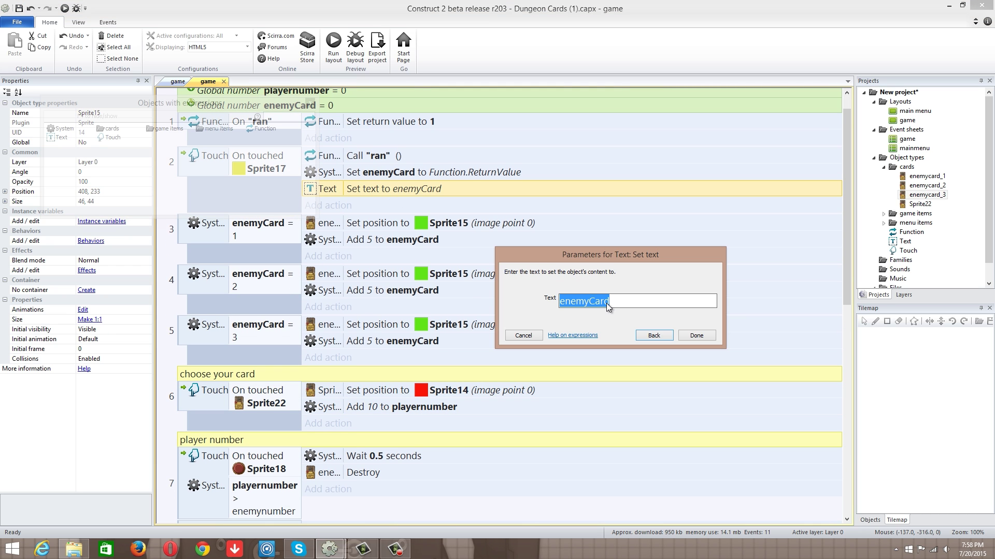
type("enem")
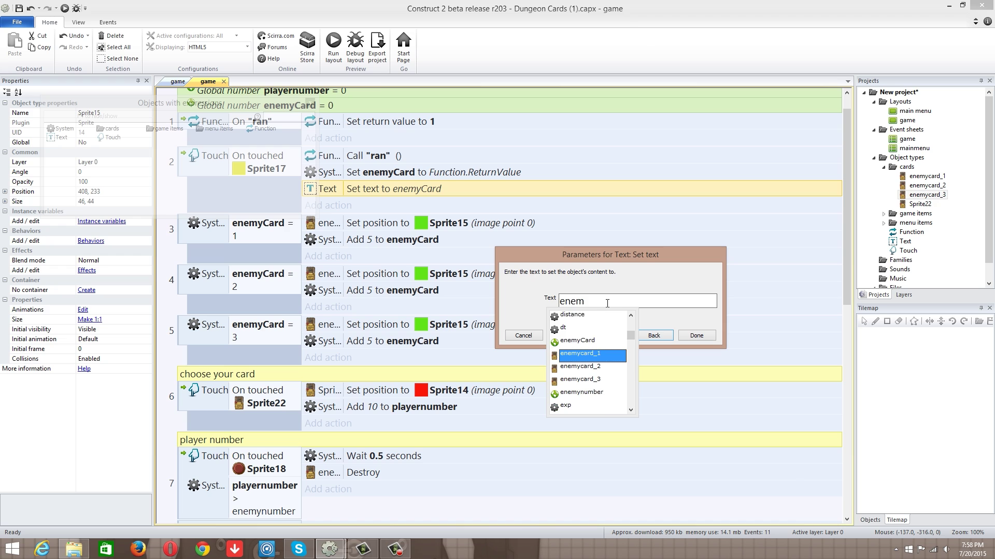
type("ynumber")
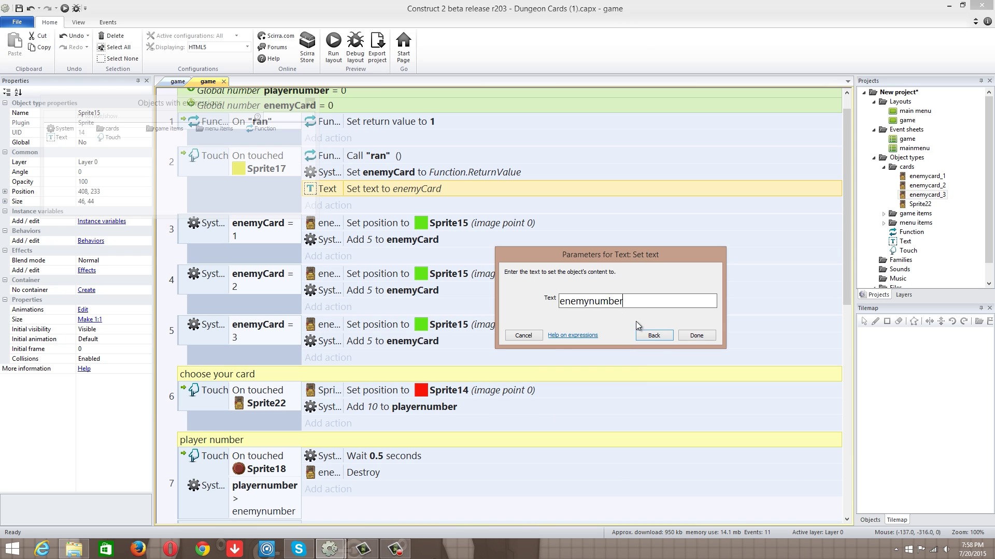
left_click(692, 336)
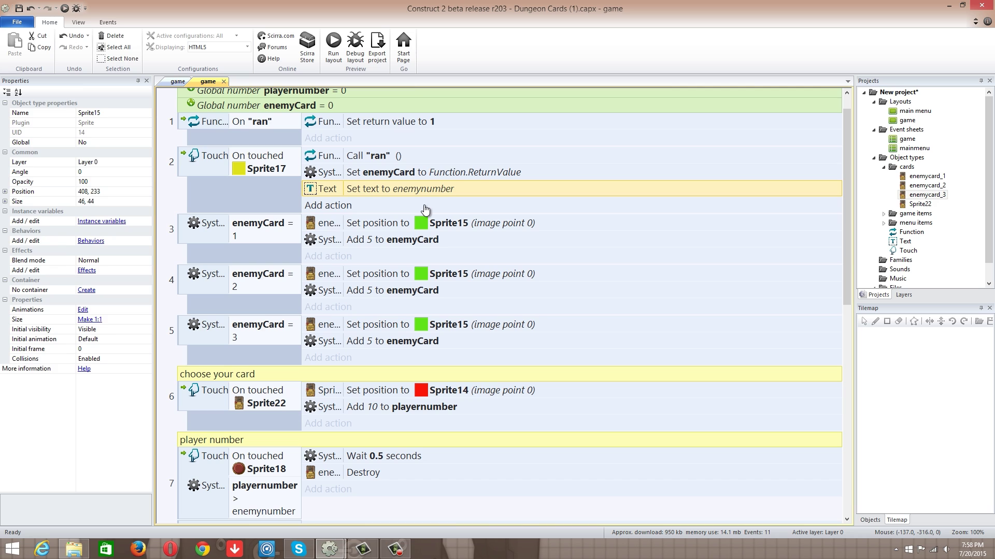
key("ctrl+z")
- Retarget the Add 5 actions in events 3 and 4 to enemynumber
double_click(423, 241)
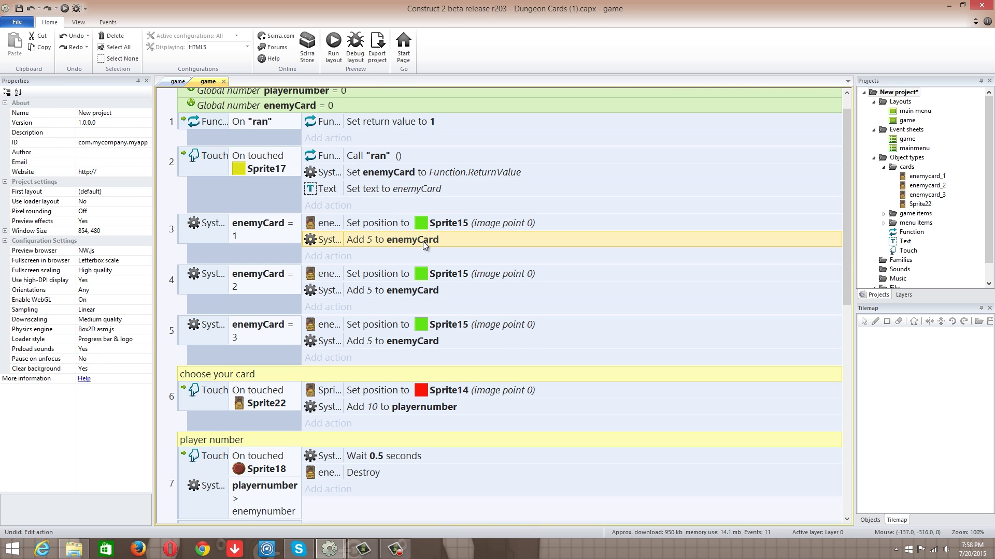
left_click(592, 299)
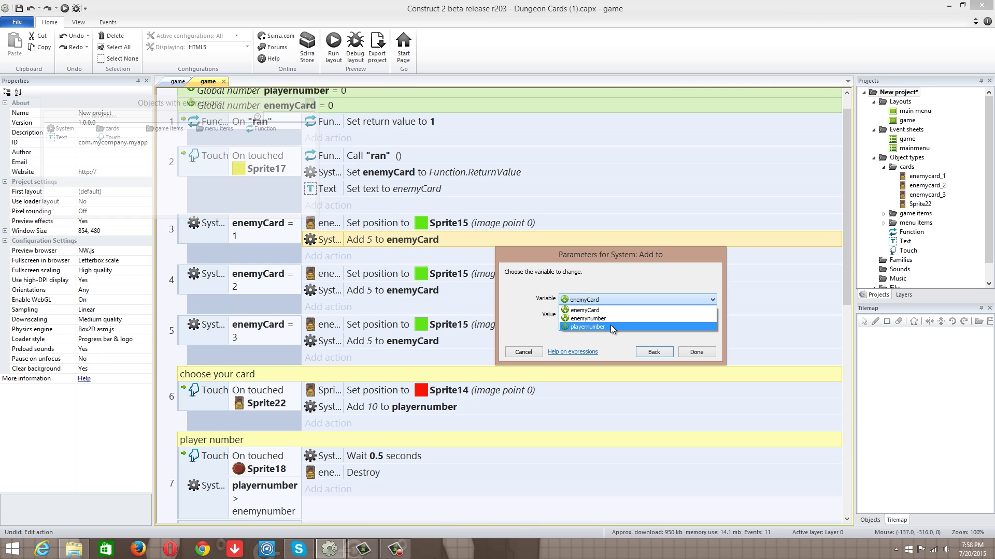
left_click(614, 317)
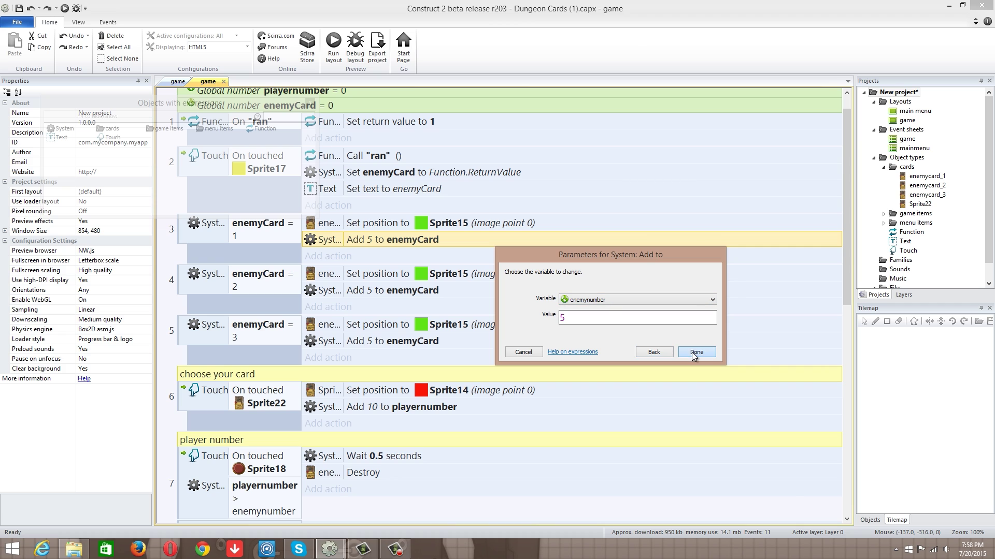
left_click(692, 352)
double_click(394, 291)
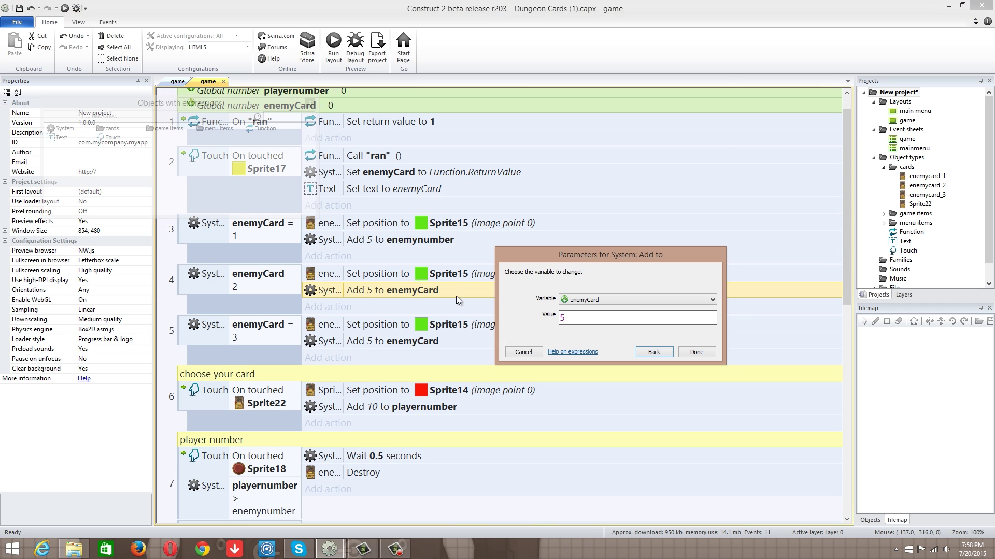
left_click(625, 301)
left_click(614, 317)
left_click(696, 352)
- Retarget event 5's Add 5 action to enemynumber as well
left_click(399, 344)
double_click(397, 345)
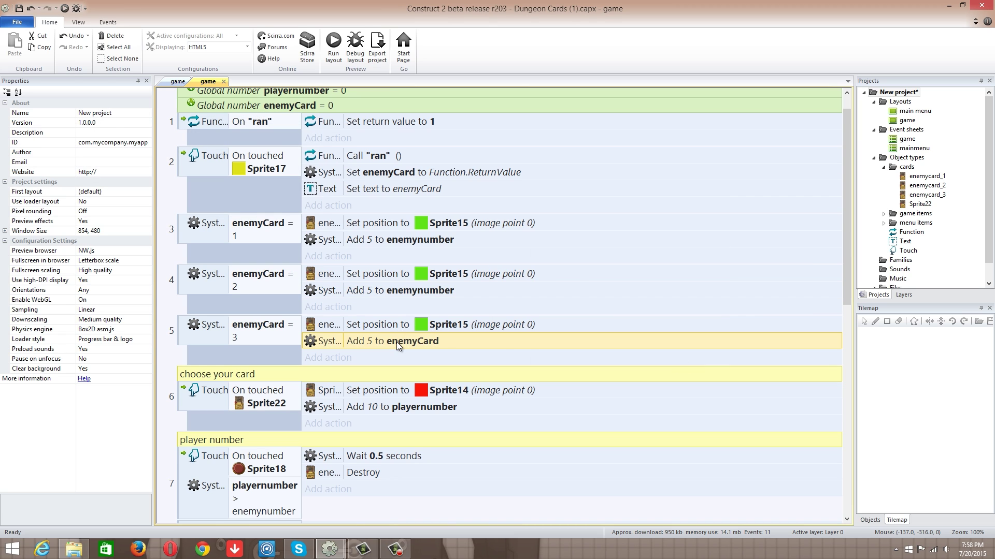
left_click(618, 300)
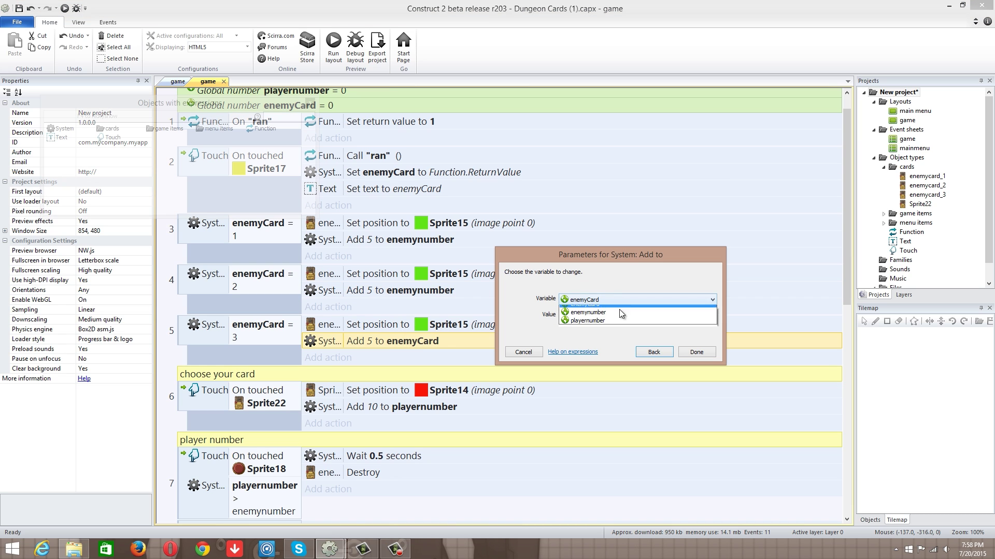
left_click(613, 318)
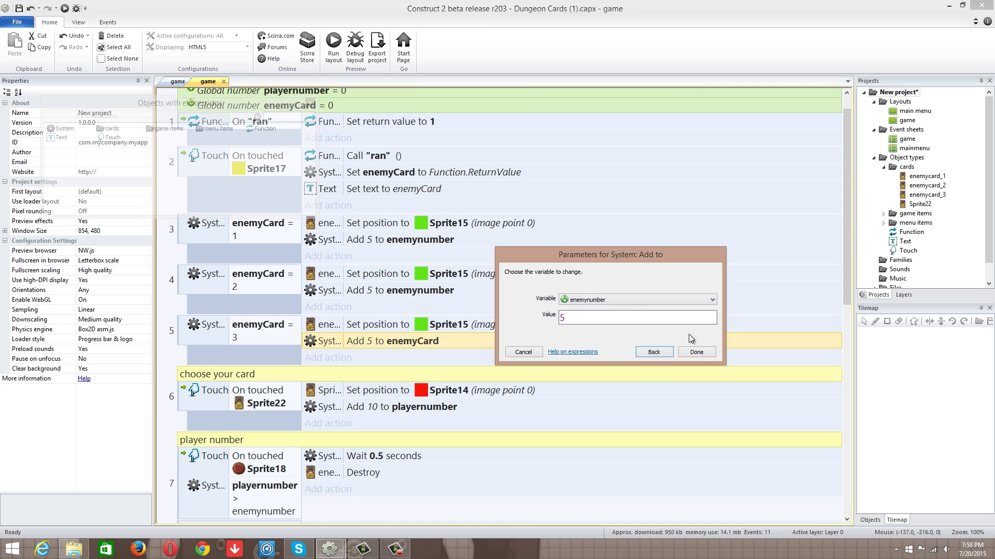
left_click(696, 352)
scroll(660, 391, "down", 2)
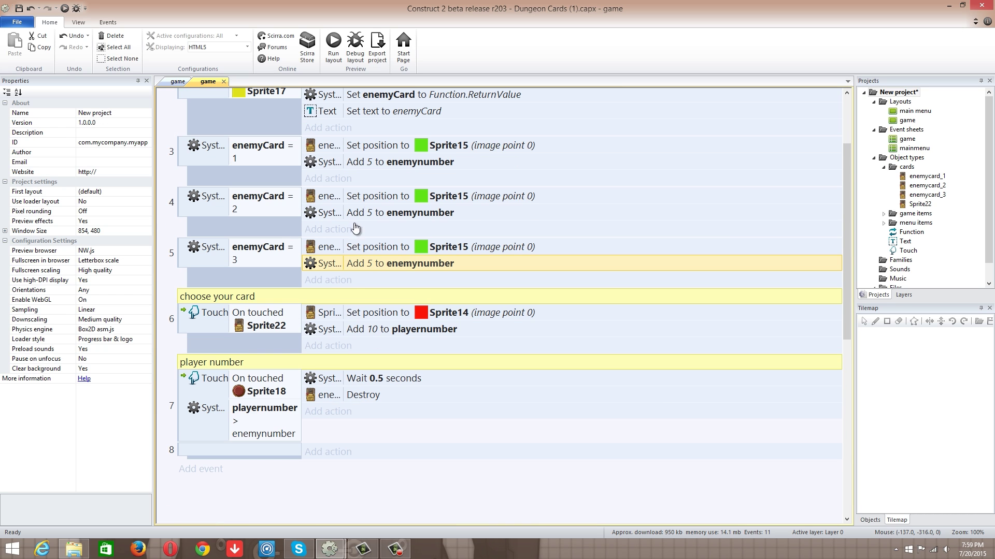
scroll(342, 392, "down", 2)
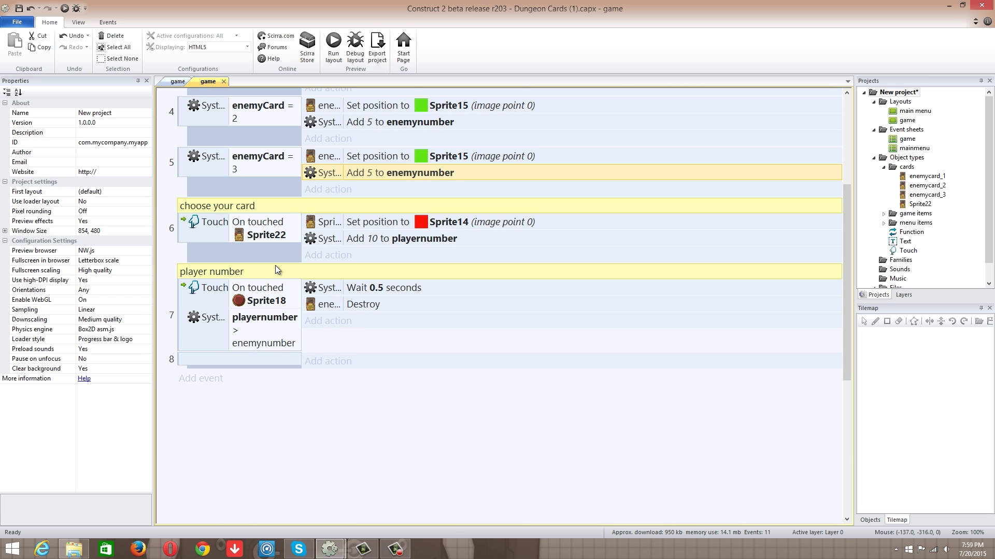
- Preview the game maximized, play the feral rat card, and draw an enemy card into battle
left_click(177, 81)
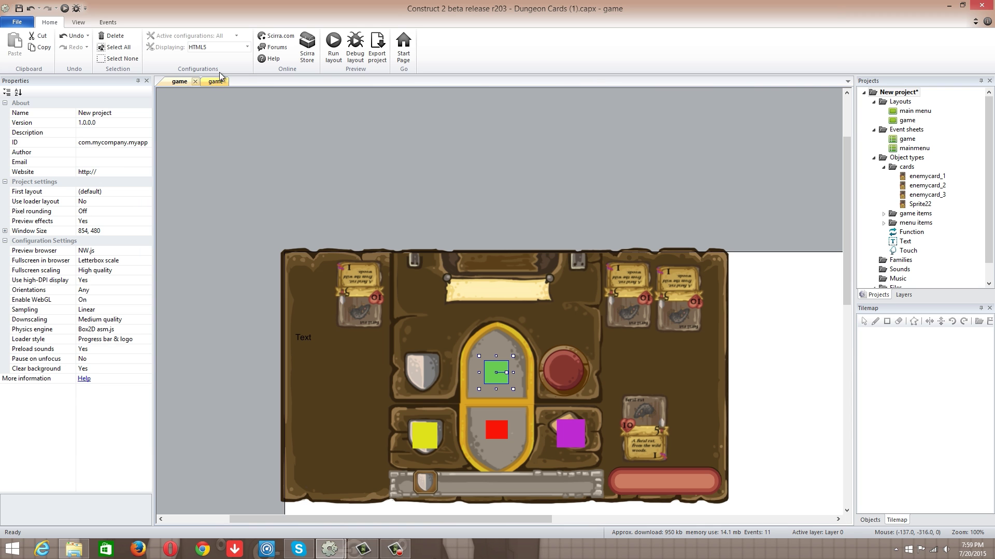
left_click(334, 51)
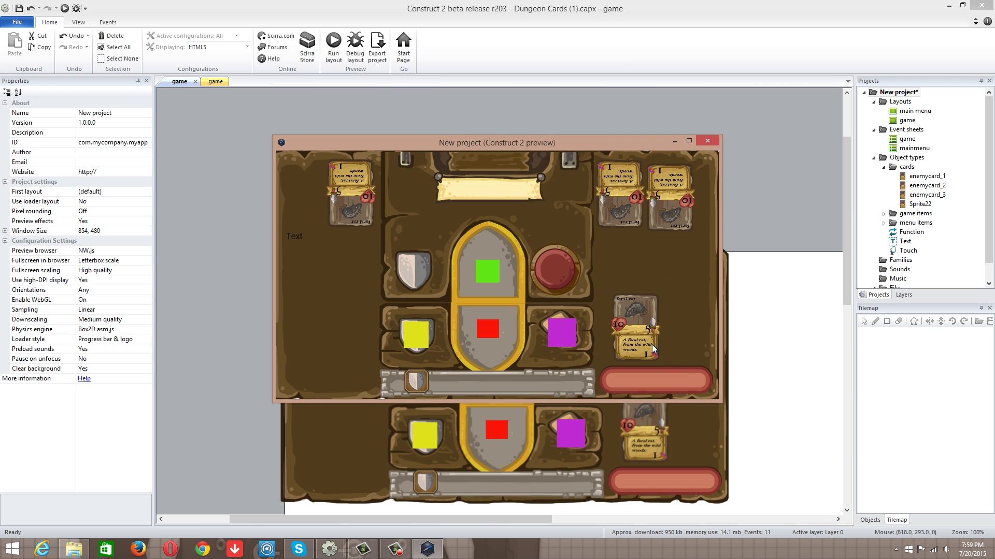
left_click(690, 140)
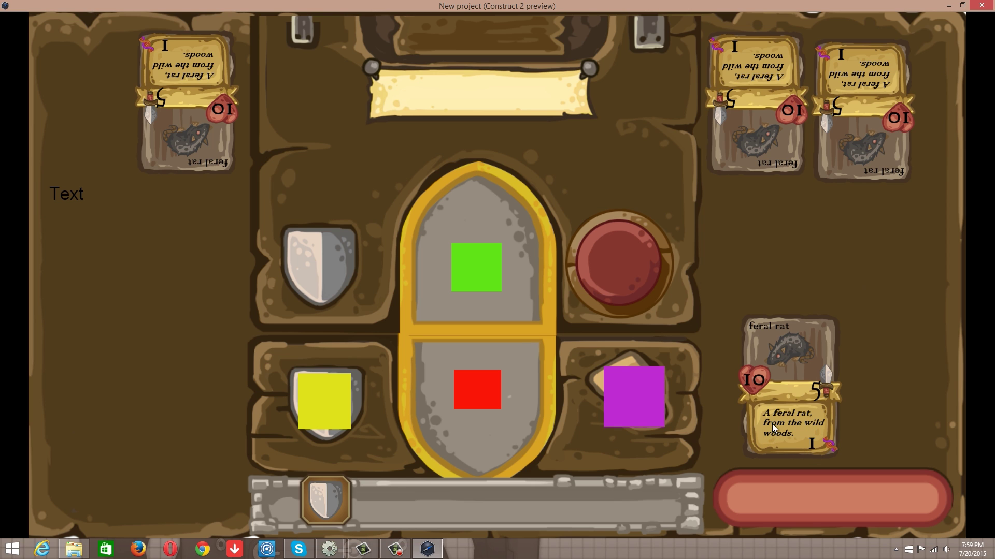
left_click(793, 433)
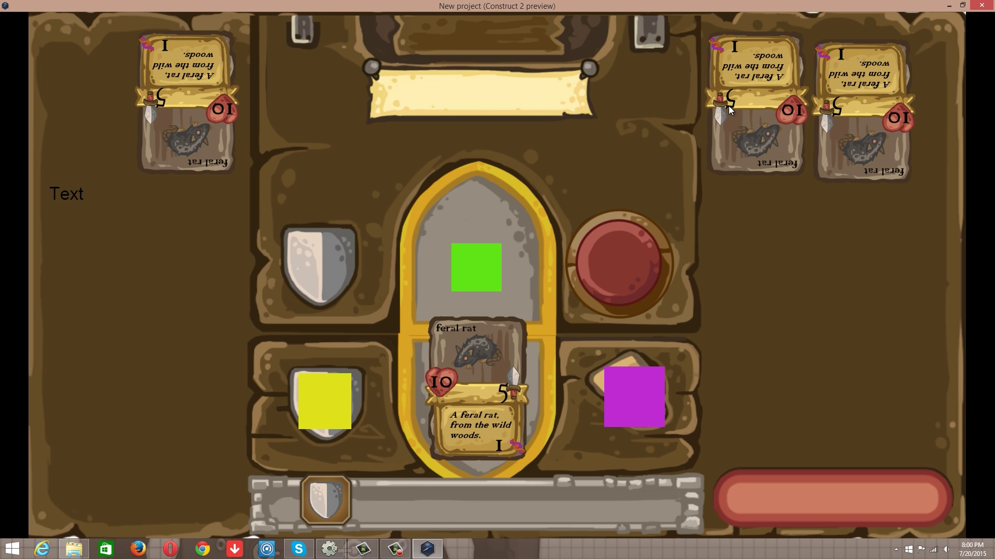
left_click(324, 402)
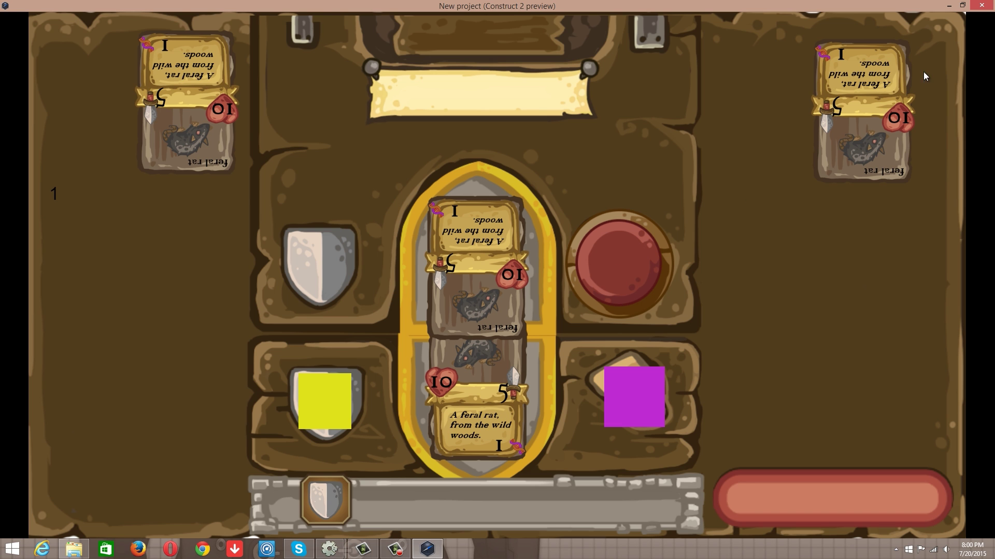
left_click(978, 7)
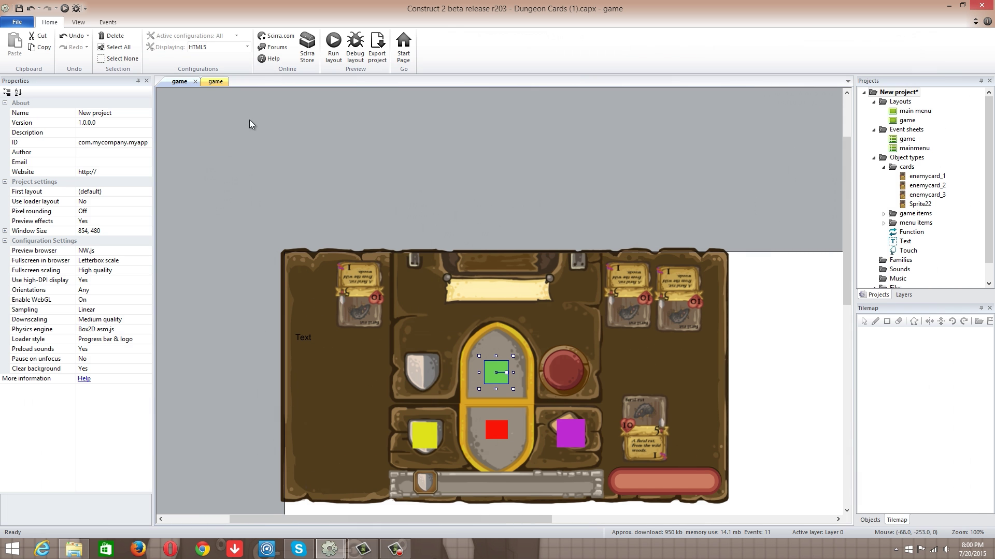
- Review event 7's comparison and wait settings, then delete the half-second wait
left_click(214, 80)
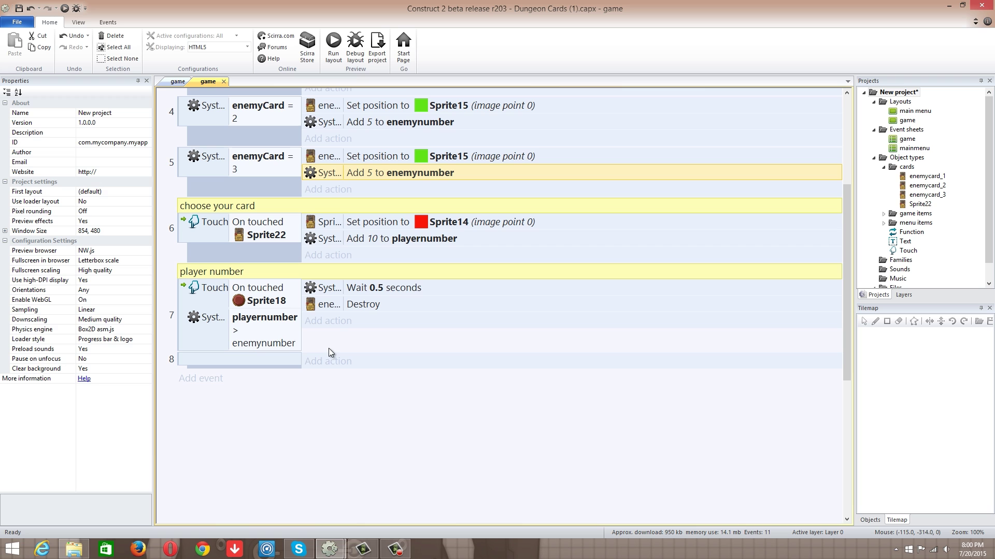
left_click(273, 346)
scroll(273, 344, "up", 2)
scroll(282, 355, "up", 1)
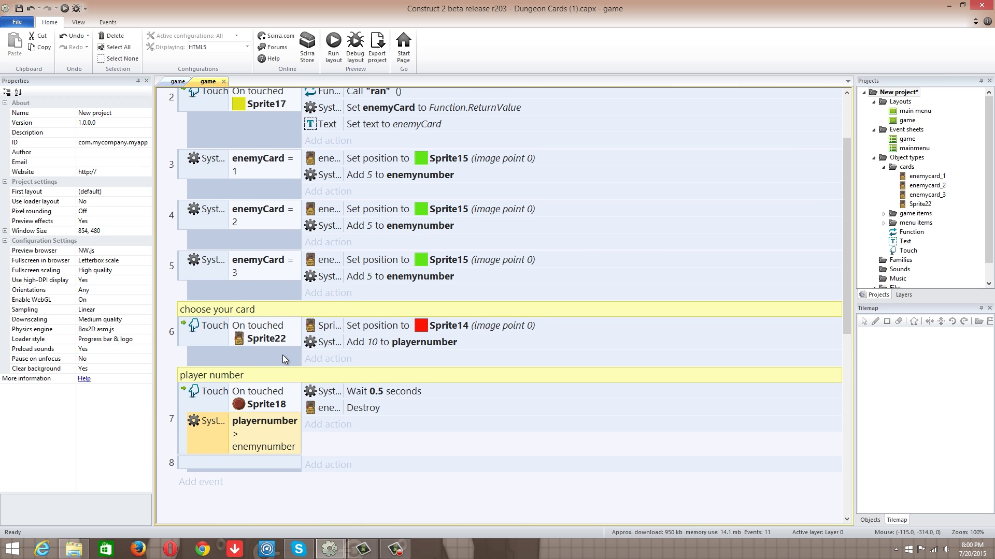
scroll(282, 355, "up", 2)
scroll(282, 354, "down", 1)
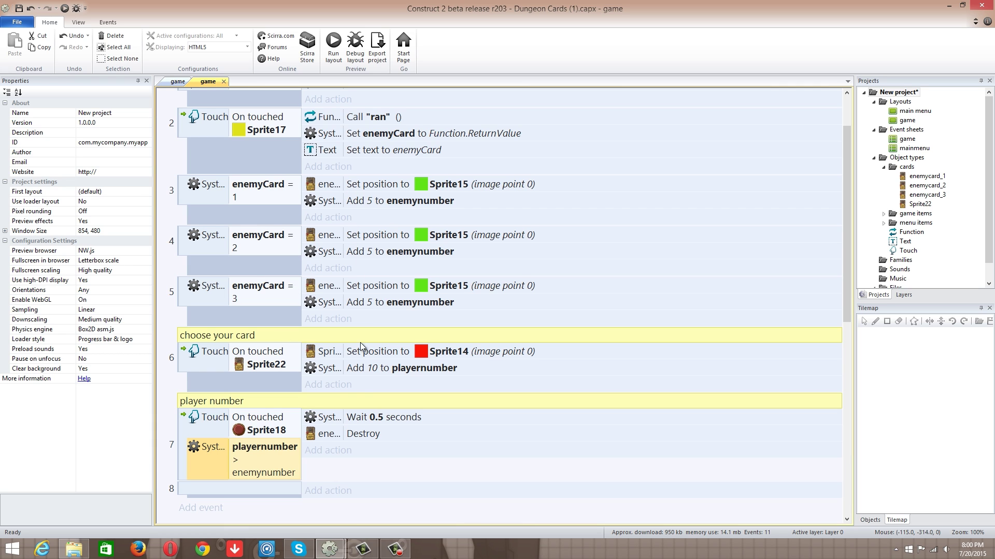
scroll(356, 381, "down", 1)
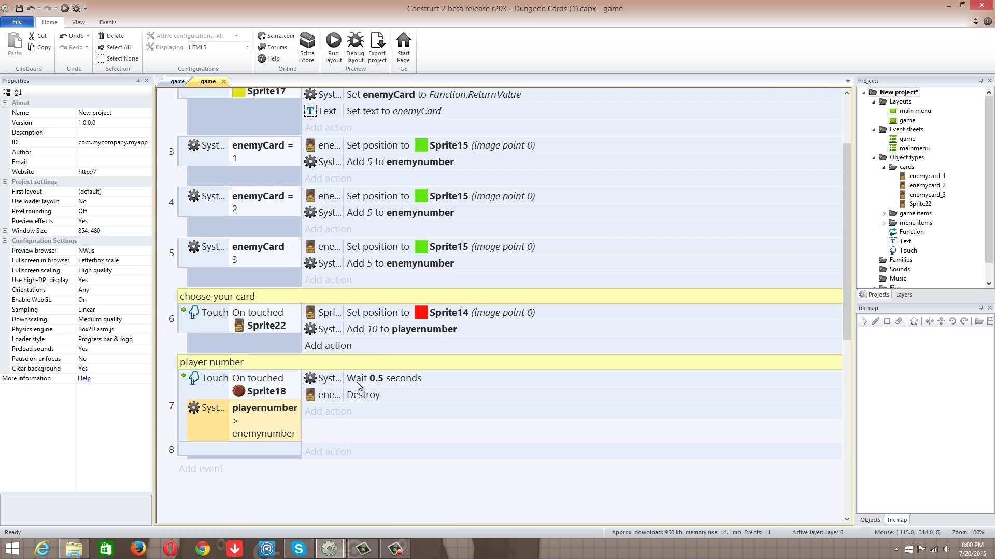
left_click(403, 330)
left_click(247, 413)
double_click(251, 427)
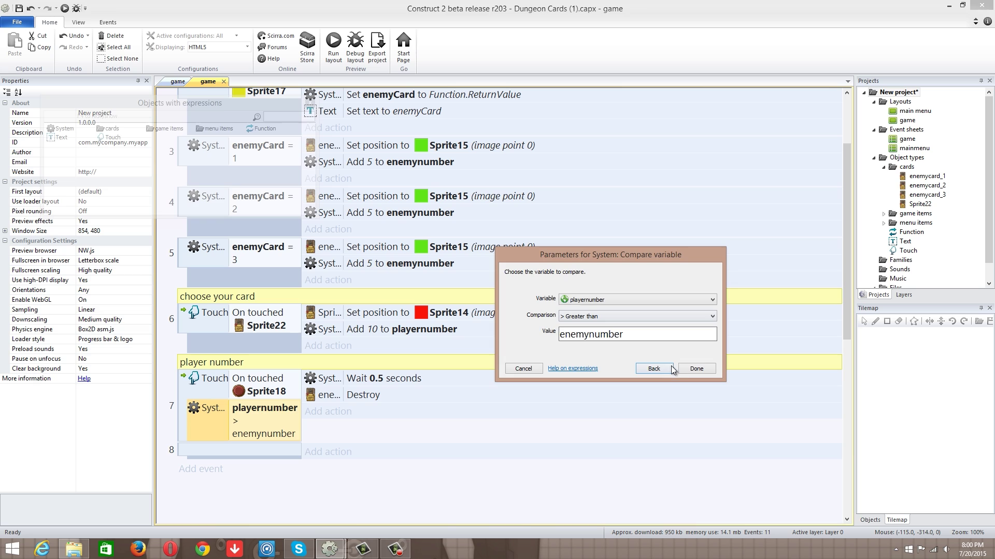
left_click(691, 370)
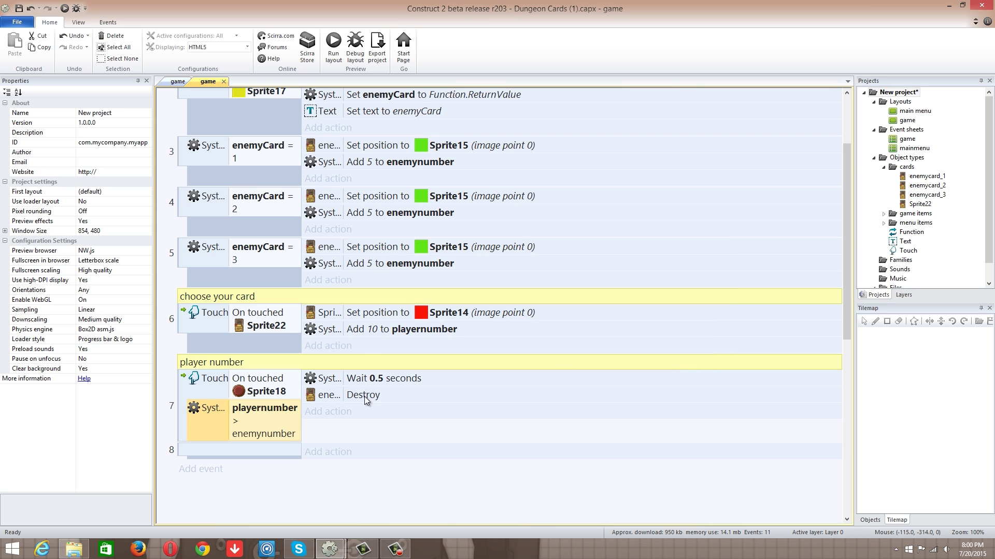
double_click(379, 382)
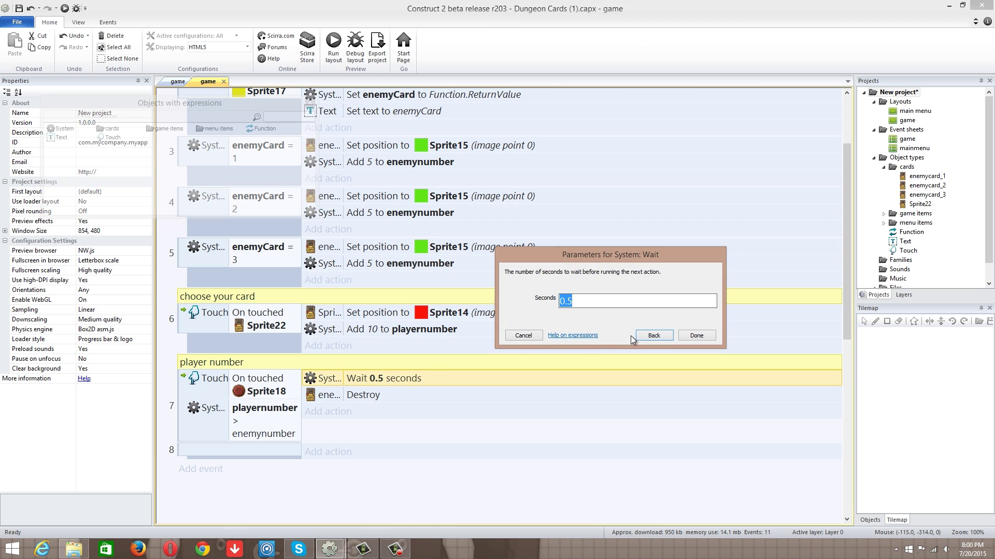
left_click(515, 337)
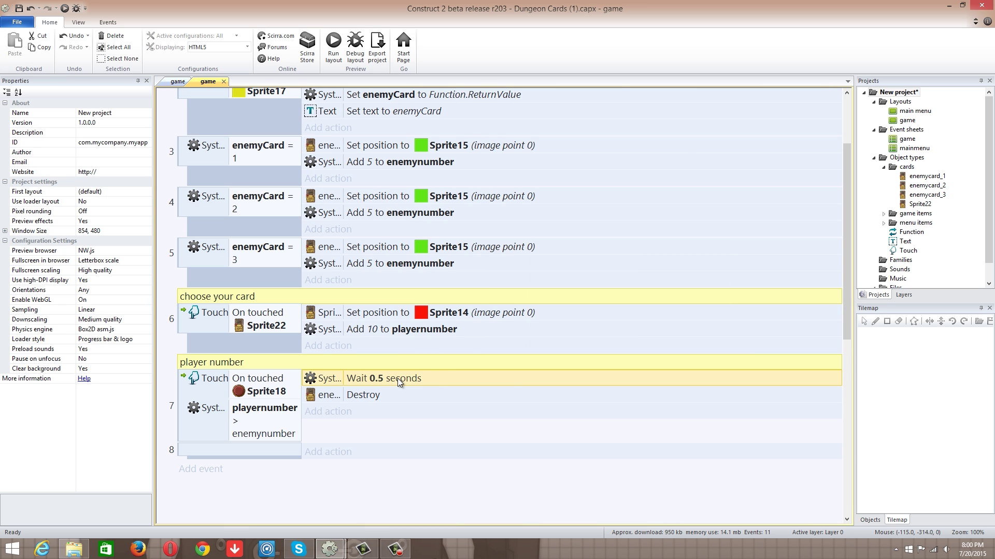
key("Delete")
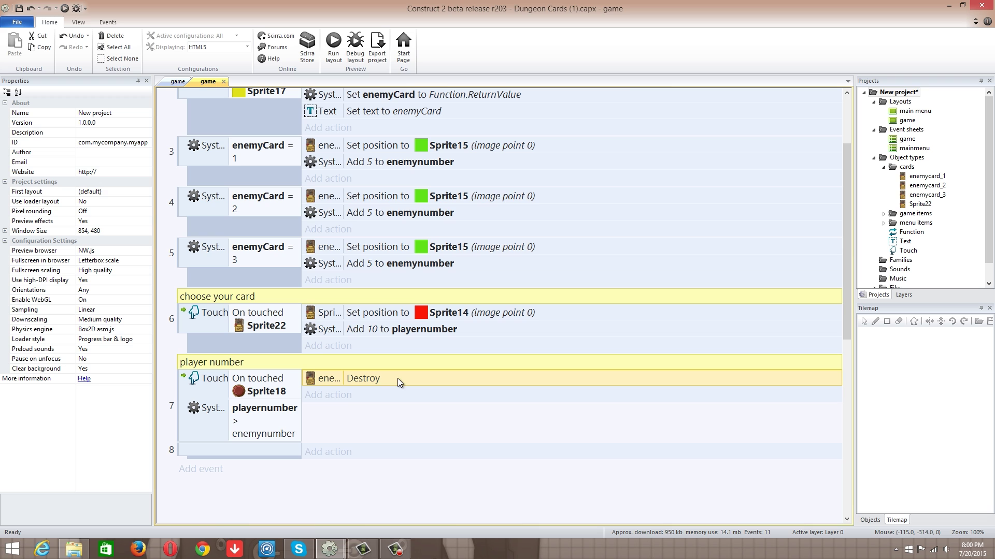
- Test-run the game to deal an enemy card, then edit the battle button's touch condition
left_click(335, 44)
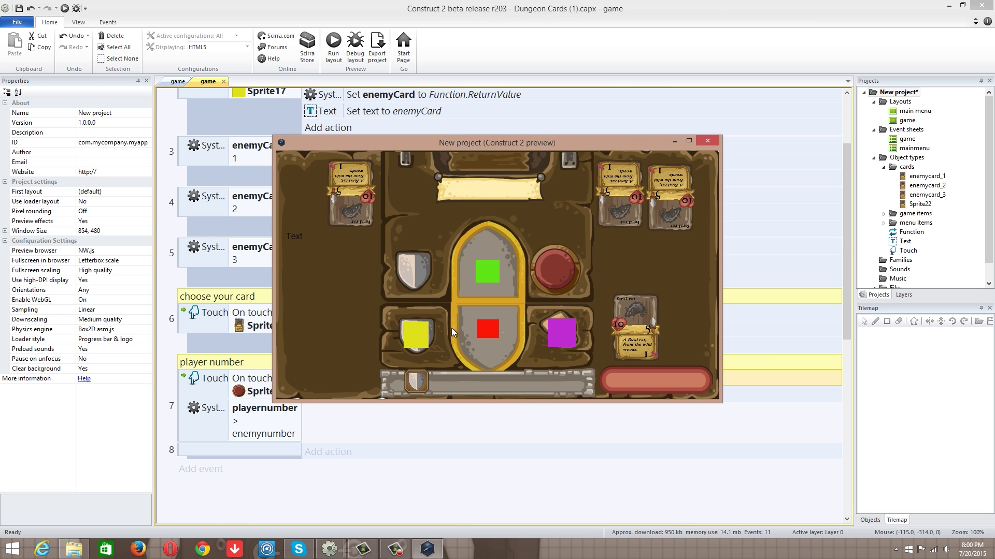
left_click(427, 330)
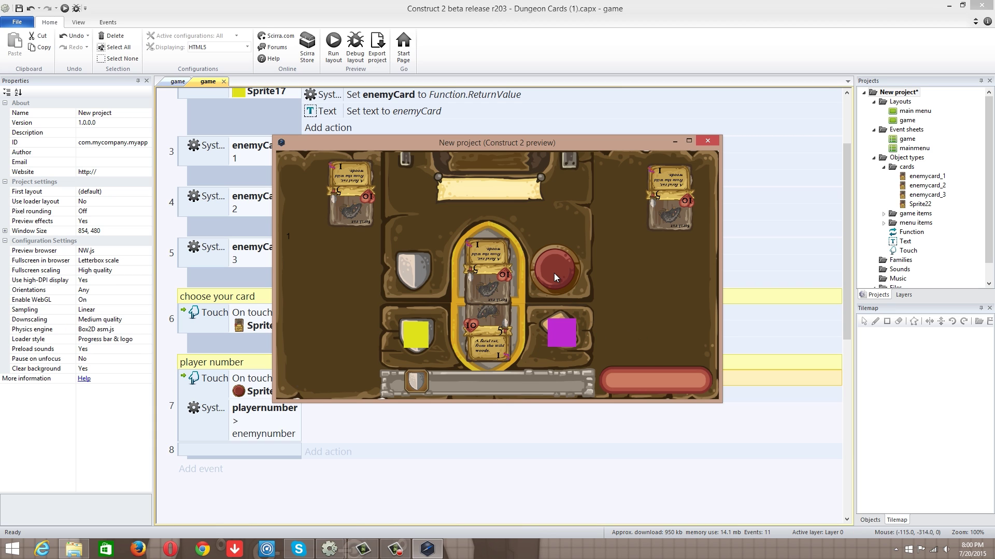
left_click(710, 139)
double_click(285, 381)
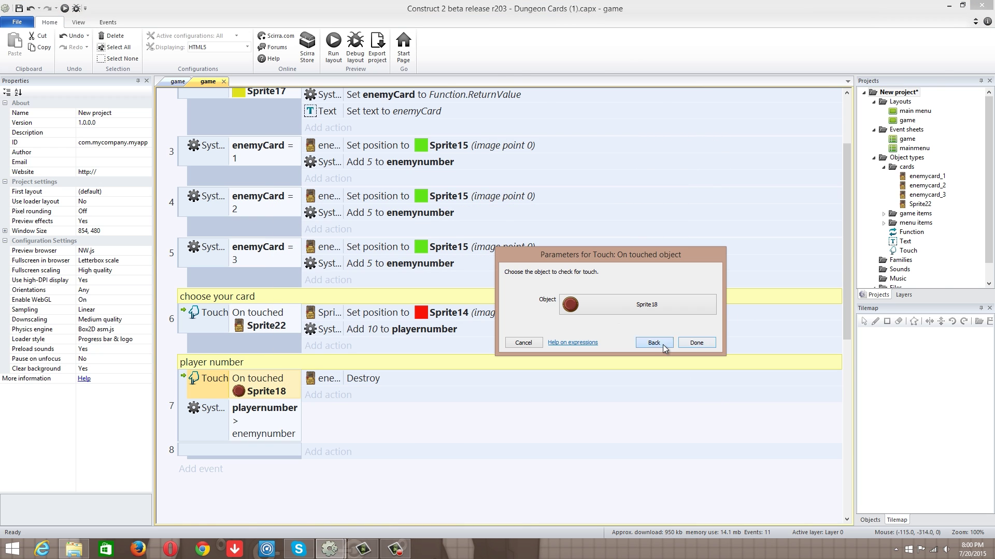
- Switch the touch condition to On tap, cancel event 3's edit, and undo the recent changes
left_click(654, 342)
double_click(653, 105)
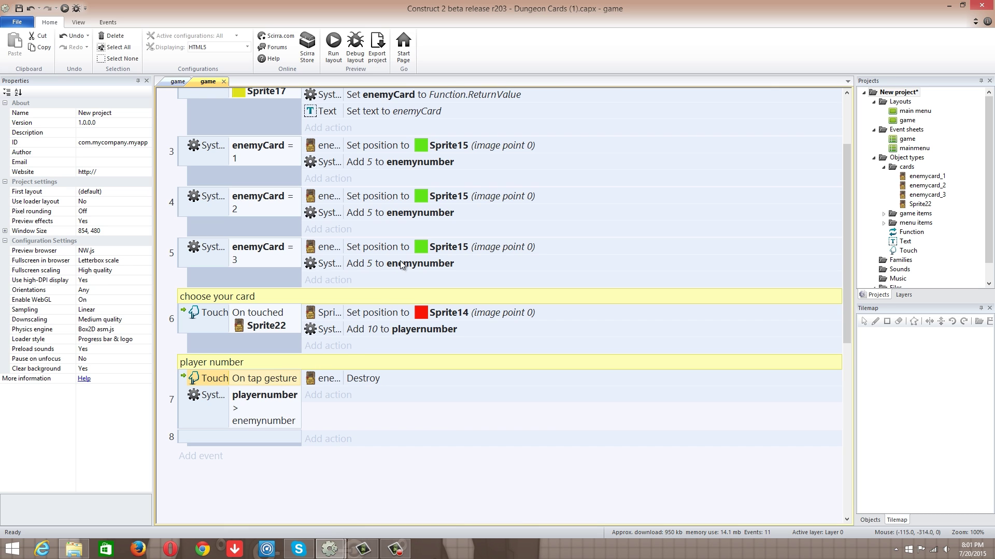
double_click(420, 162)
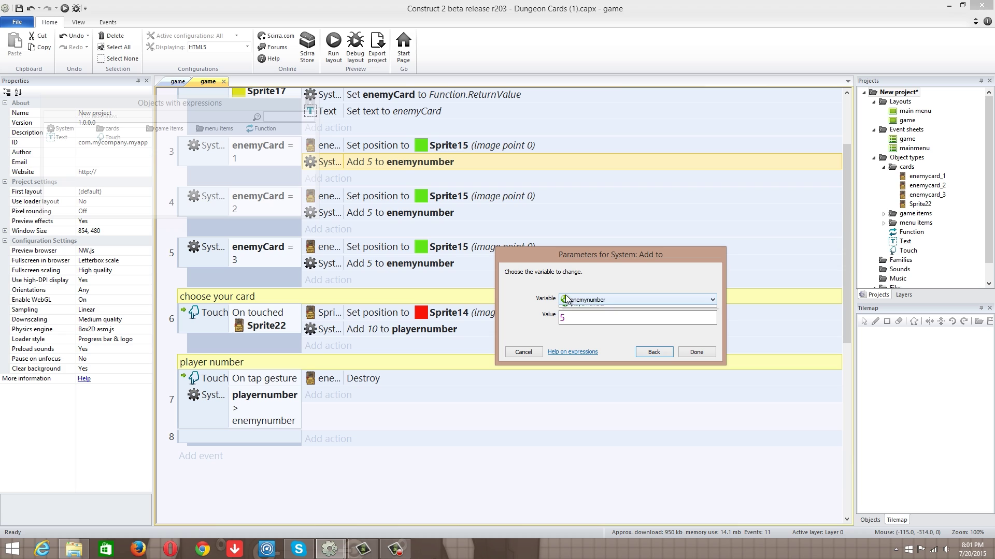
left_click(566, 300)
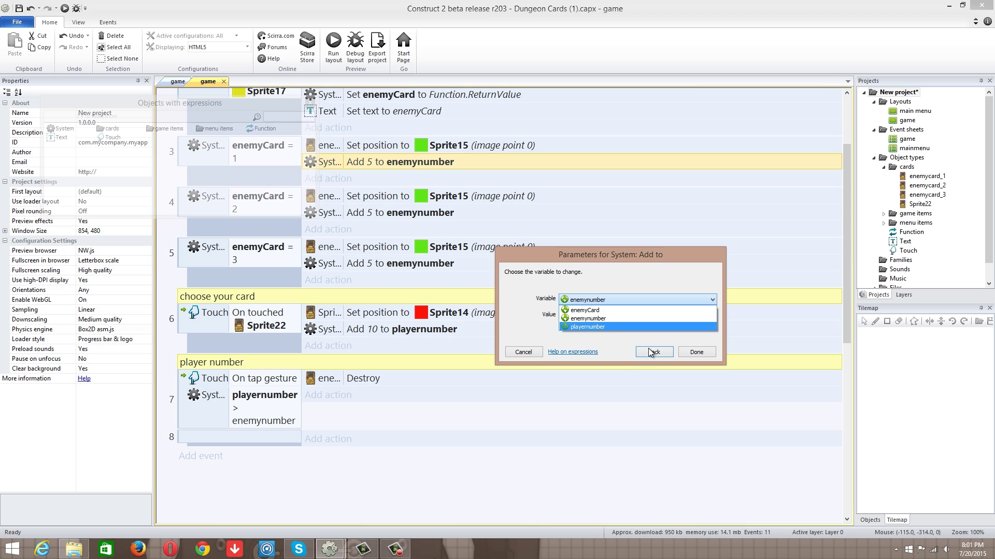
left_click(537, 356)
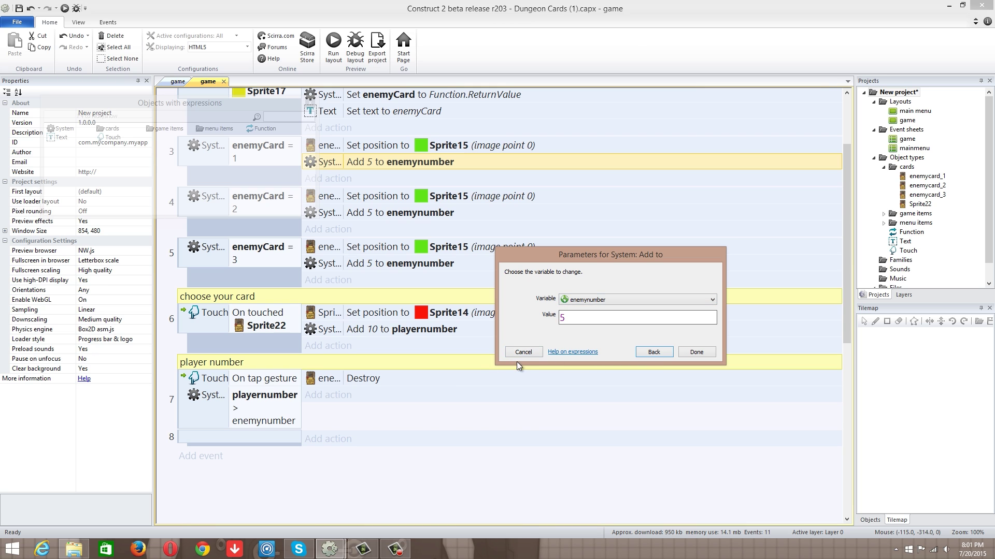
left_click(521, 353)
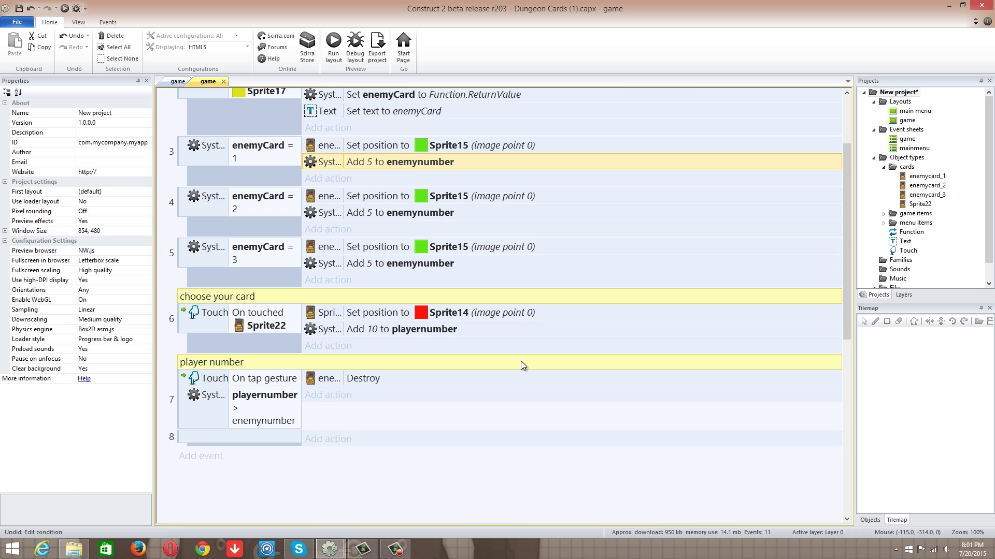
key("ctrl+z")
key("ctrl+z")
key("ctrl+z")
key("ctrl+z")
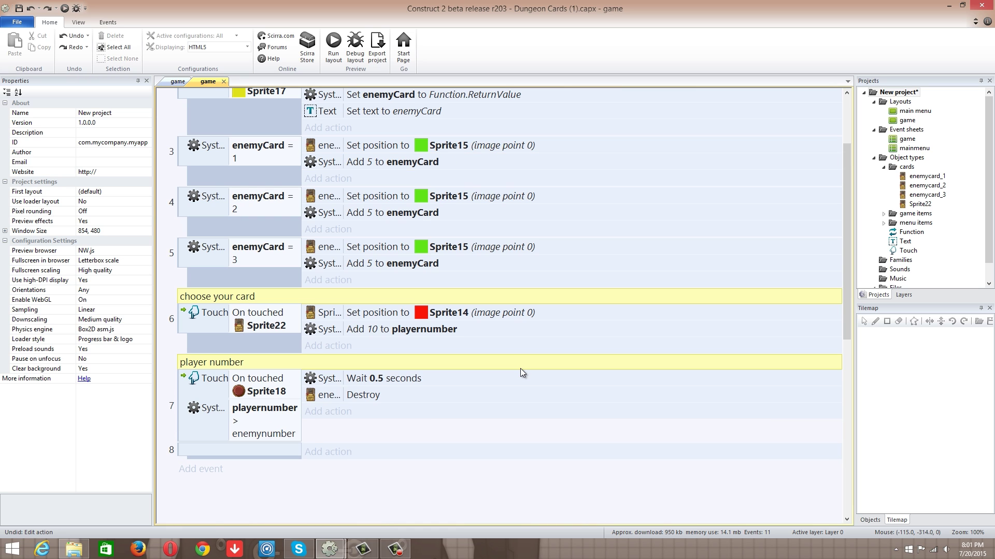
scroll(440, 316, "up", 3)
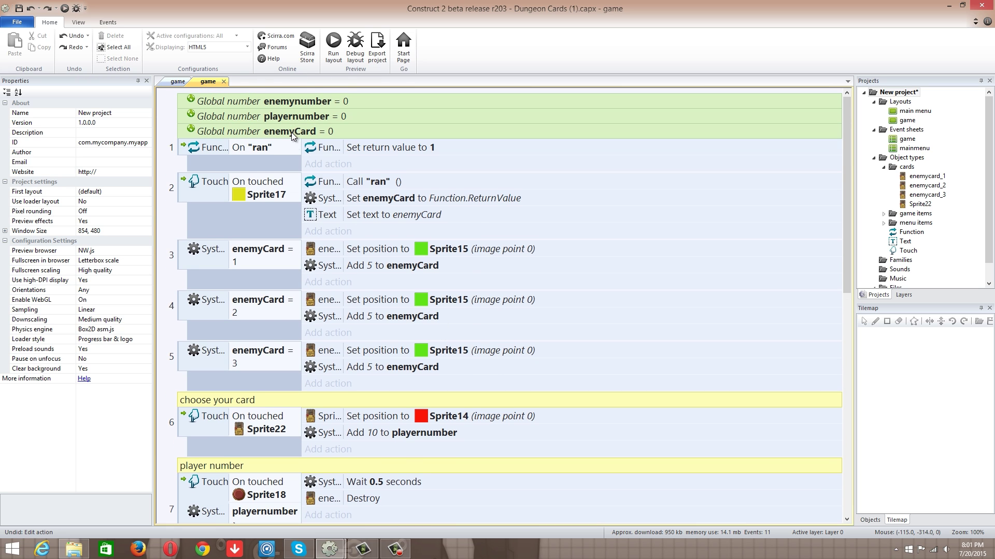
left_click(332, 62)
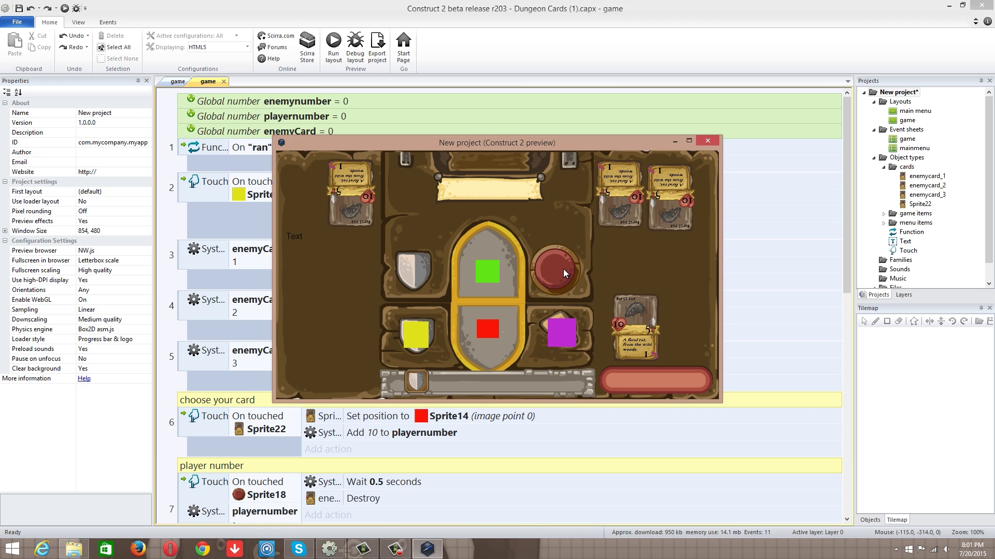
left_click(622, 326)
left_click(414, 335)
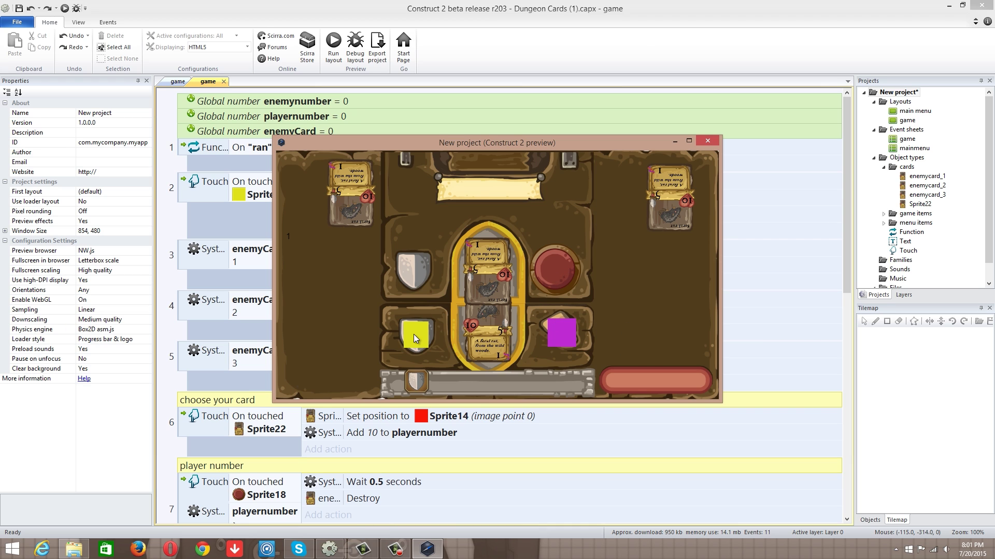
left_click(554, 272)
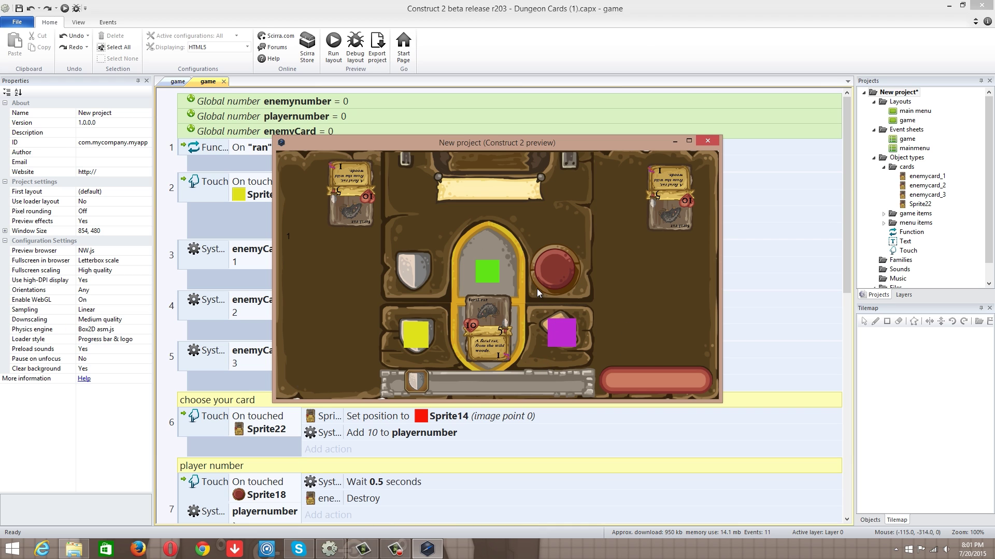
left_click(710, 142)
scroll(498, 459, "down", 5)
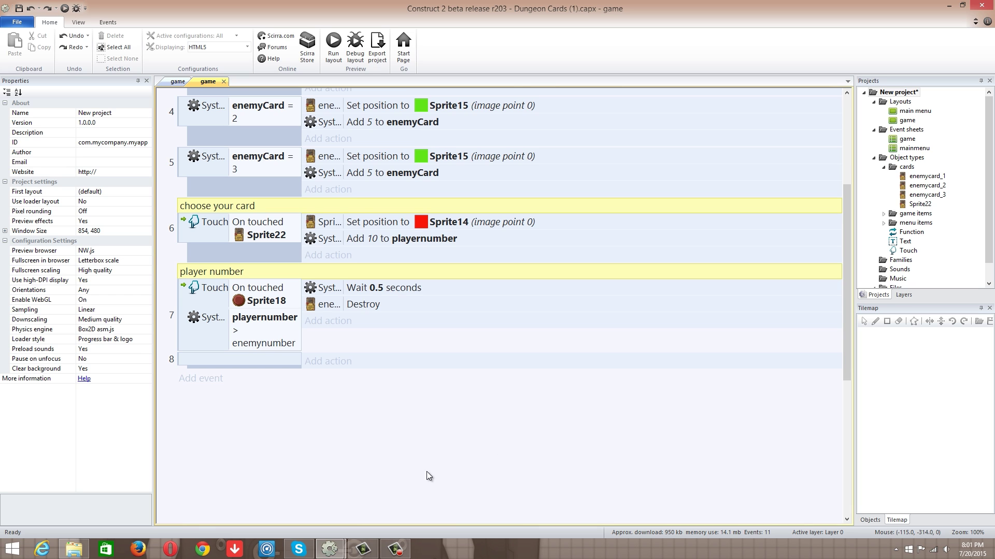
scroll(279, 327, "up", 2)
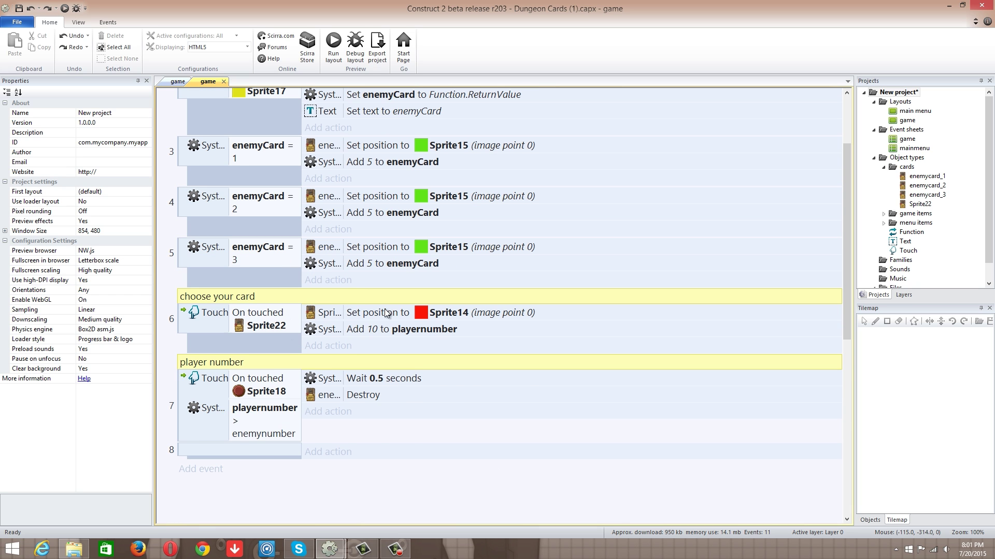
- Review the actions and keep event 7's playernumber comparison as Greater than
left_click(403, 331)
left_click(376, 263)
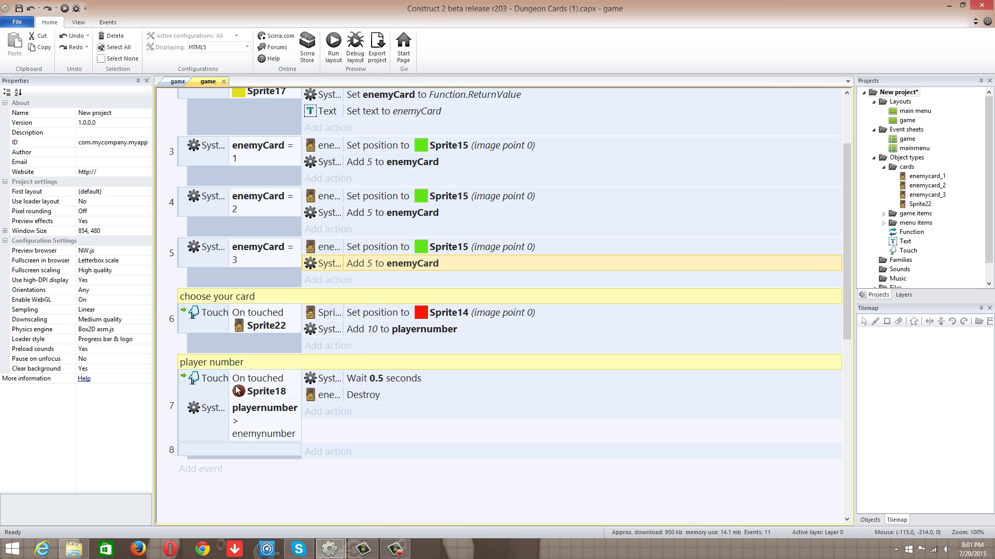
left_click(265, 397)
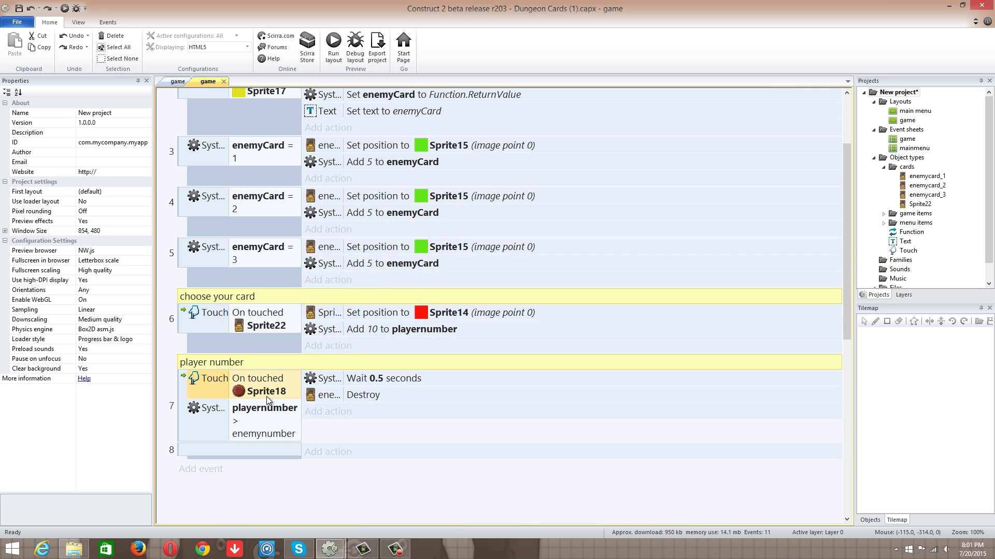
double_click(244, 420)
left_click(624, 316)
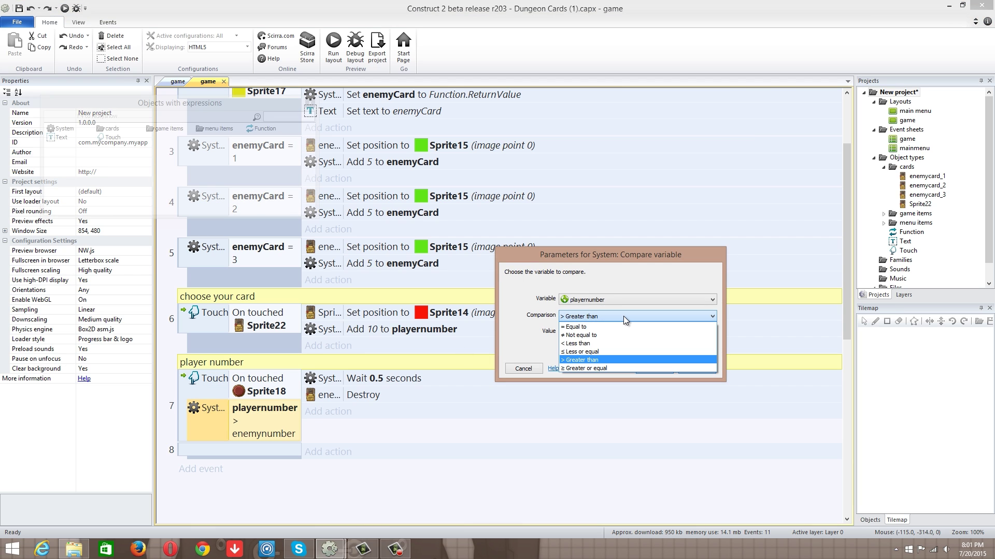
left_click(624, 316)
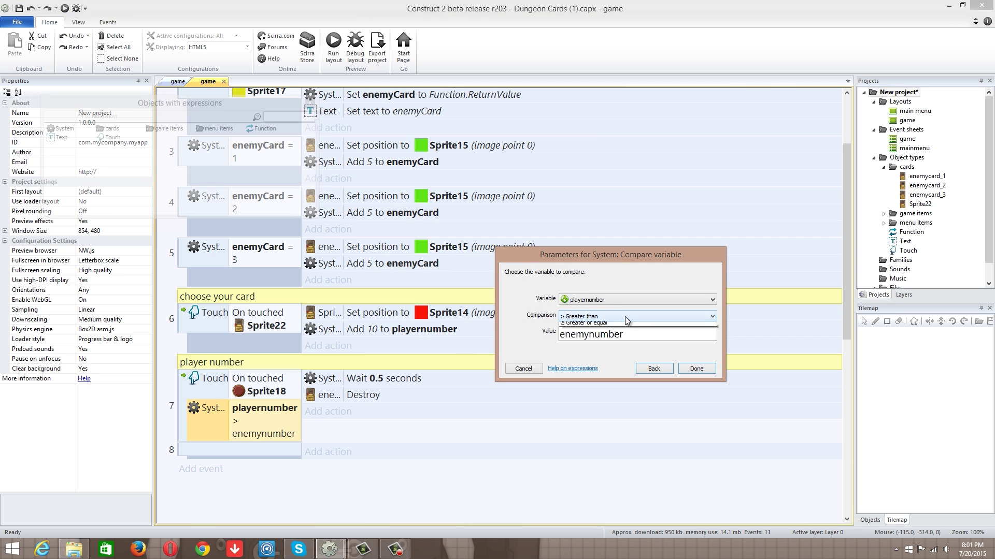
left_click(690, 370)
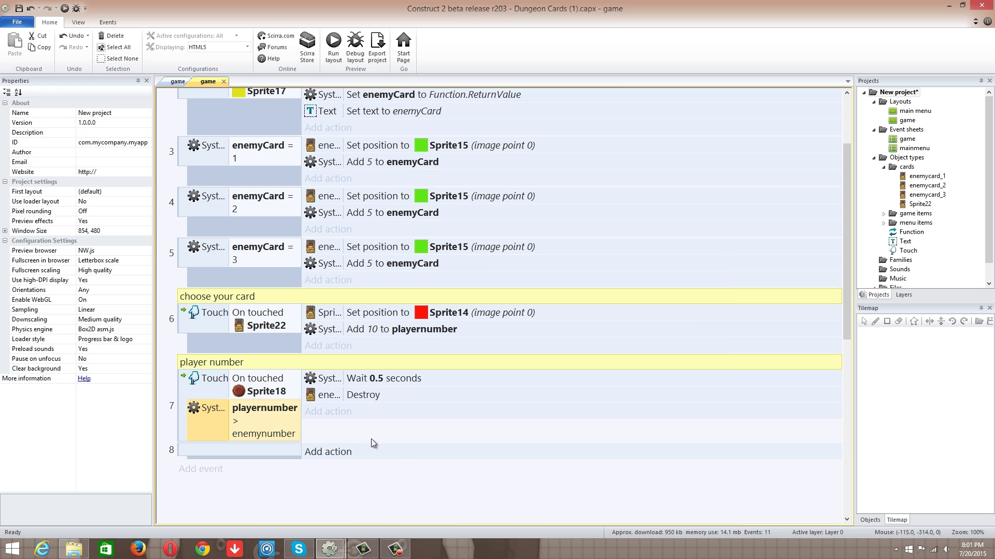
left_click(341, 383)
left_click(326, 396)
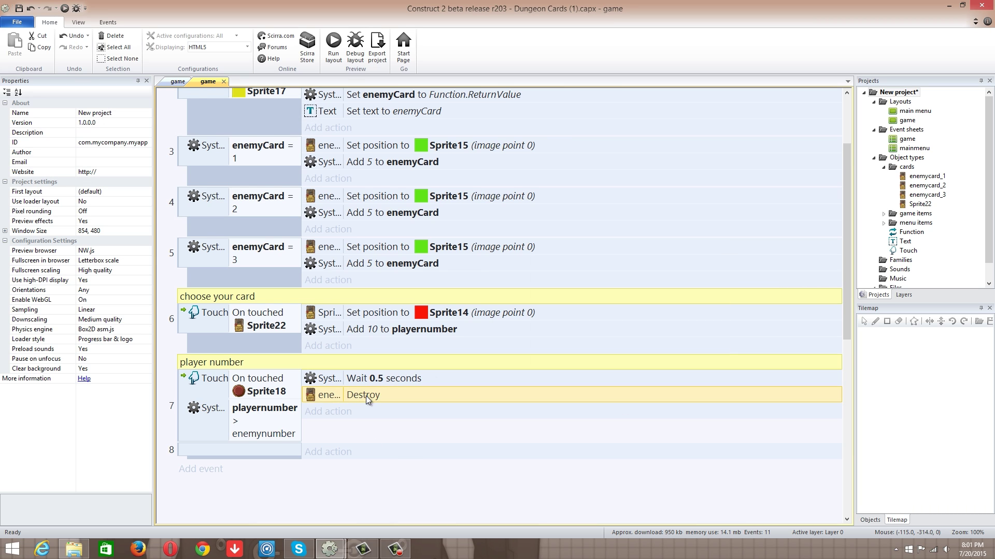
scroll(345, 397, "up", 1)
scroll(345, 398, "up", 4)
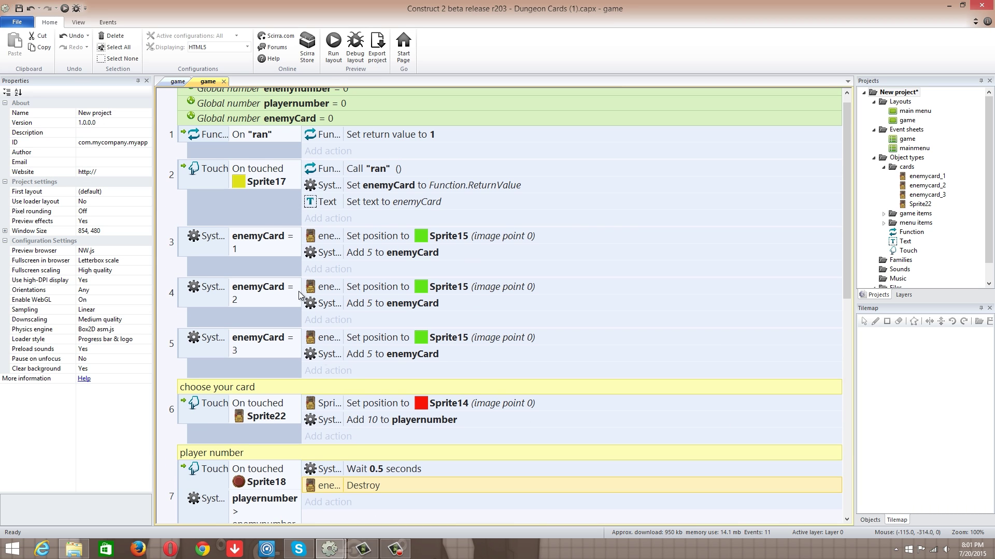
- Change event 3's Add 5 action from enemyCard to enemynumber
left_click(271, 246)
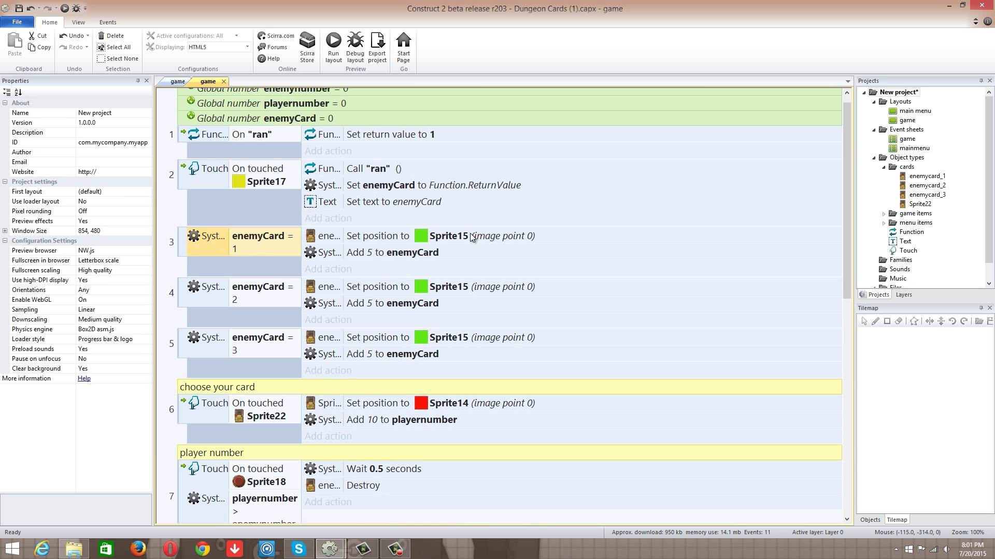
double_click(408, 252)
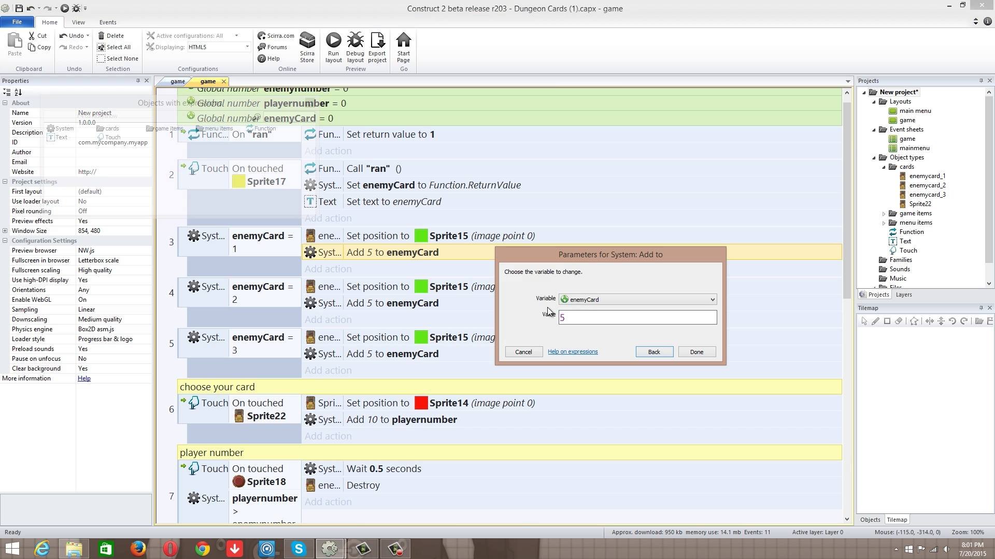
left_click(599, 301)
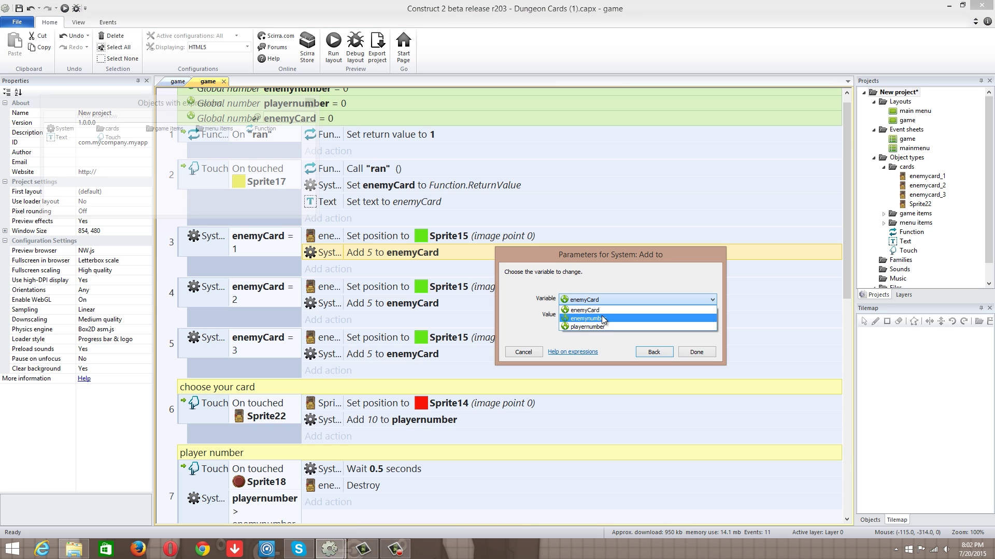
left_click(603, 319)
left_click(698, 353)
scroll(561, 383, "down", 2)
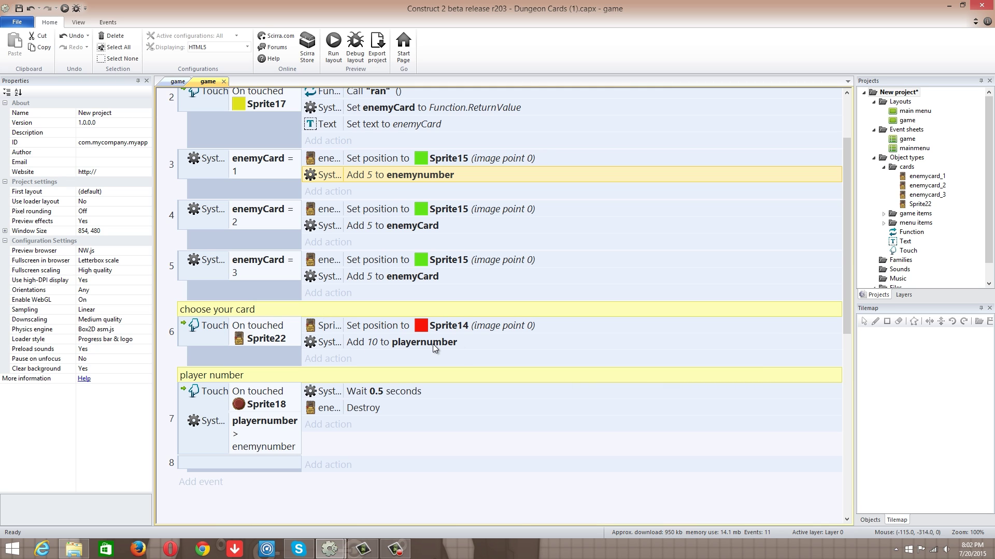
left_click(257, 441)
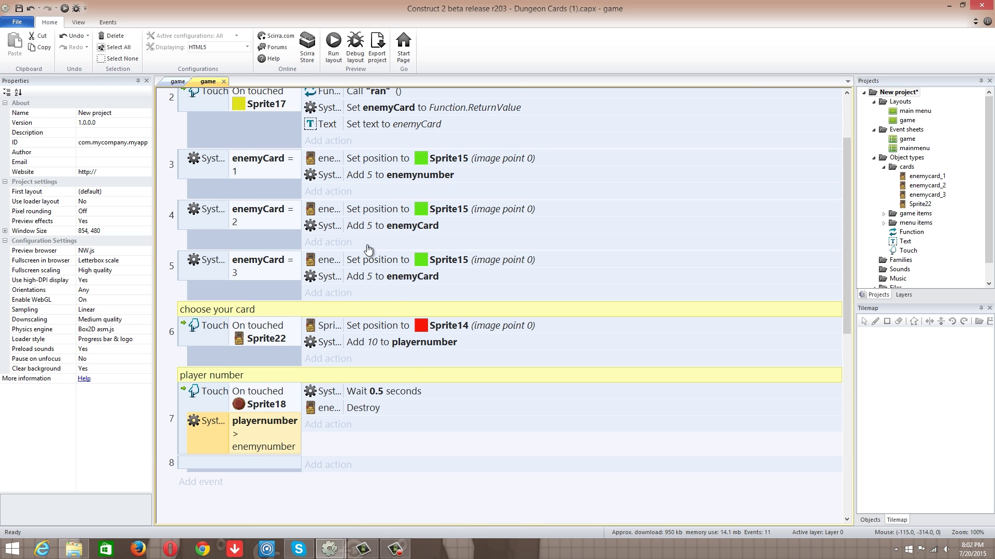
- Preview the game, play the feral rat card and draw an enemy card into the centre
left_click(335, 62)
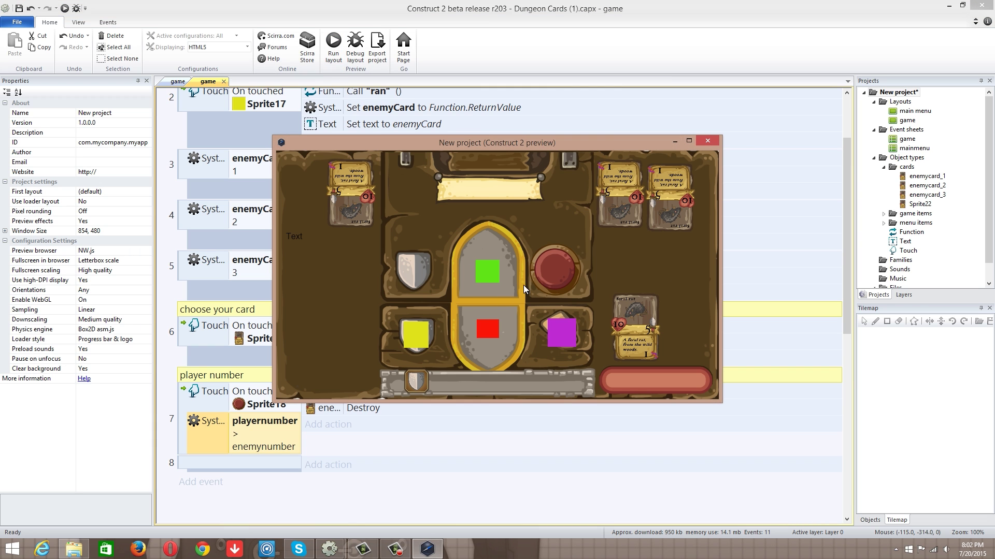
left_click(639, 329)
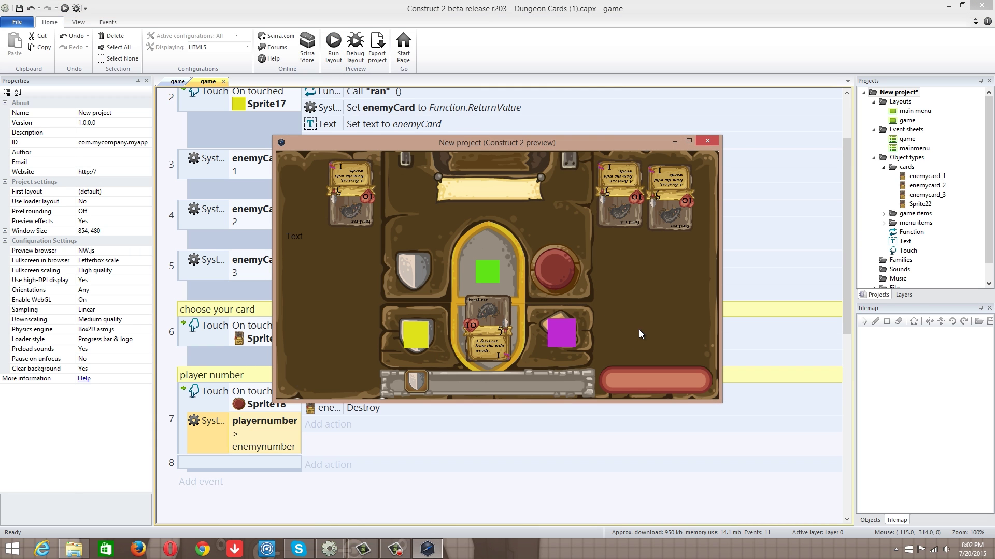
left_click(421, 336)
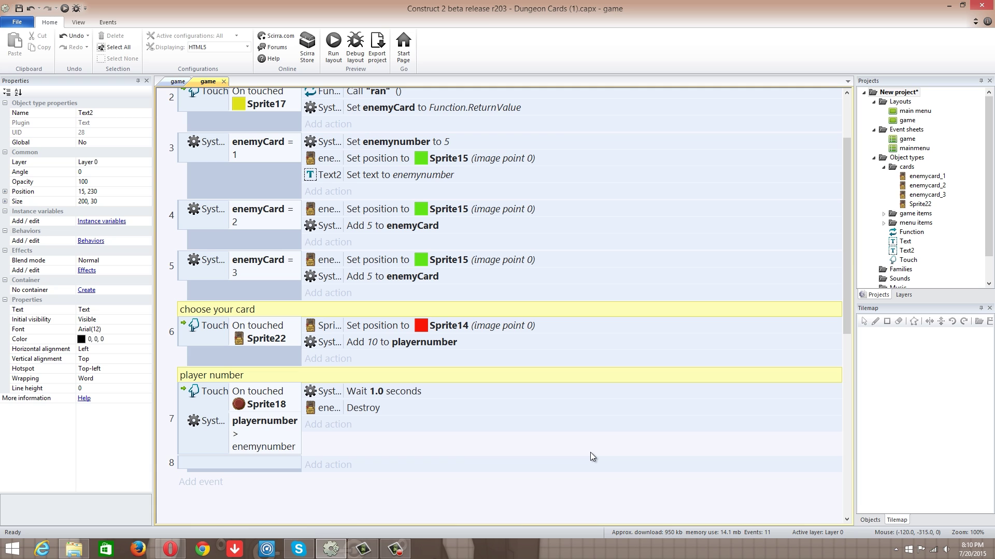
scroll(590, 457, "up", 3)
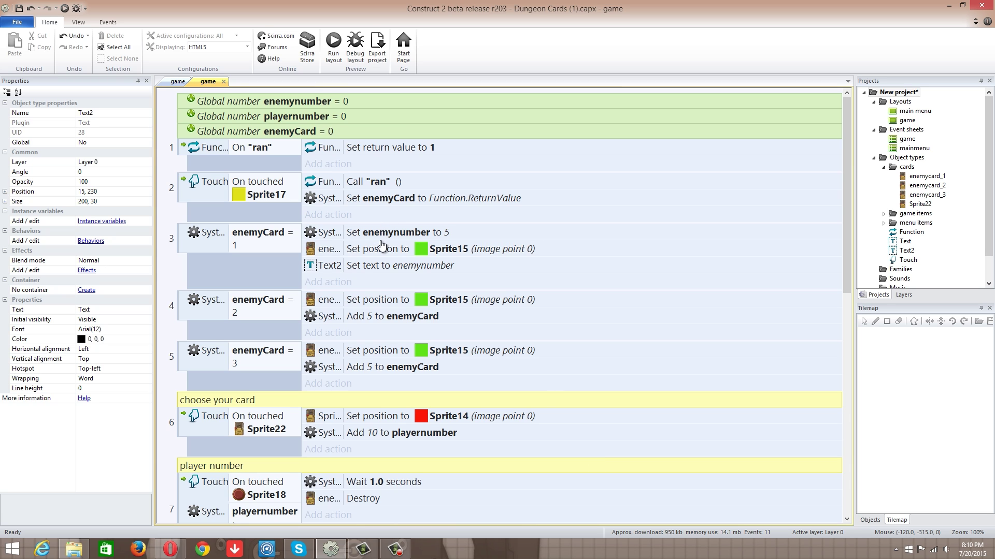
left_click(359, 317)
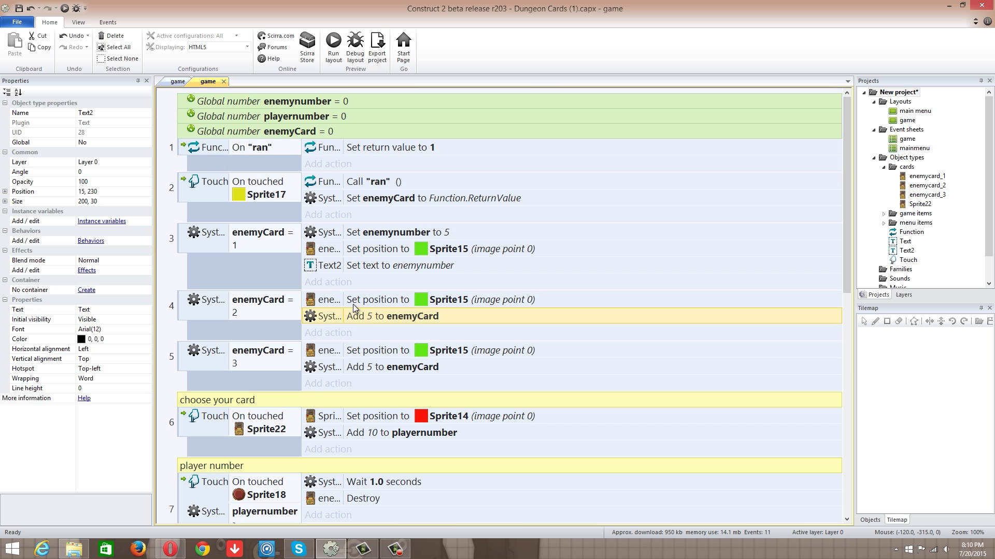
scroll(354, 306, "down", 3)
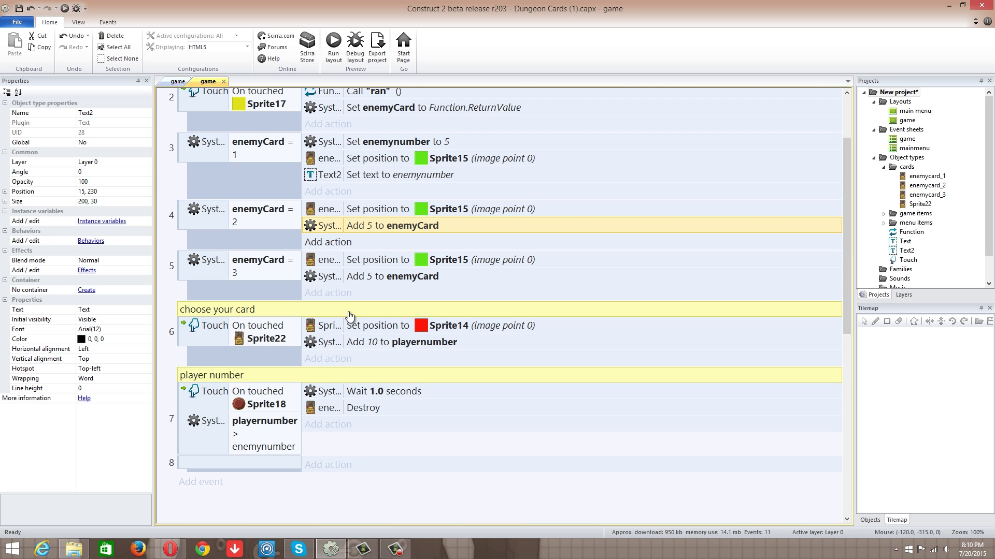
scroll(349, 317, "up", 3)
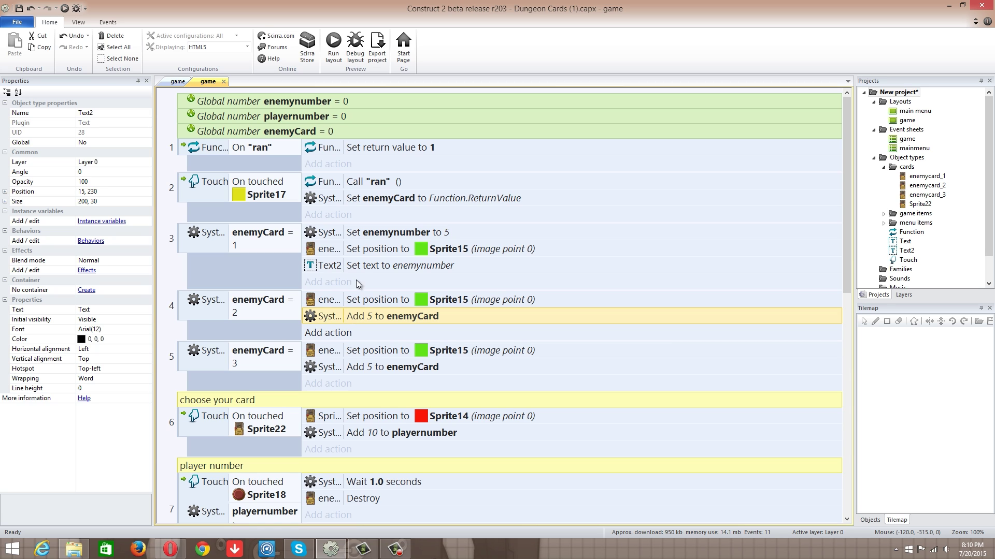
left_click(371, 231)
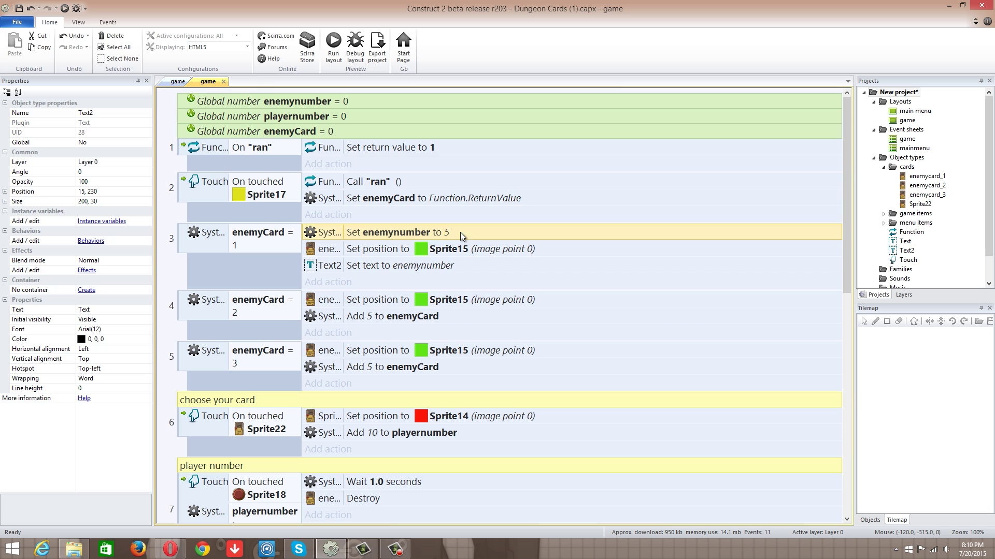
- Inspect the Text2 enemynumber action on the event sheet, then return to the game layout
left_click(177, 82)
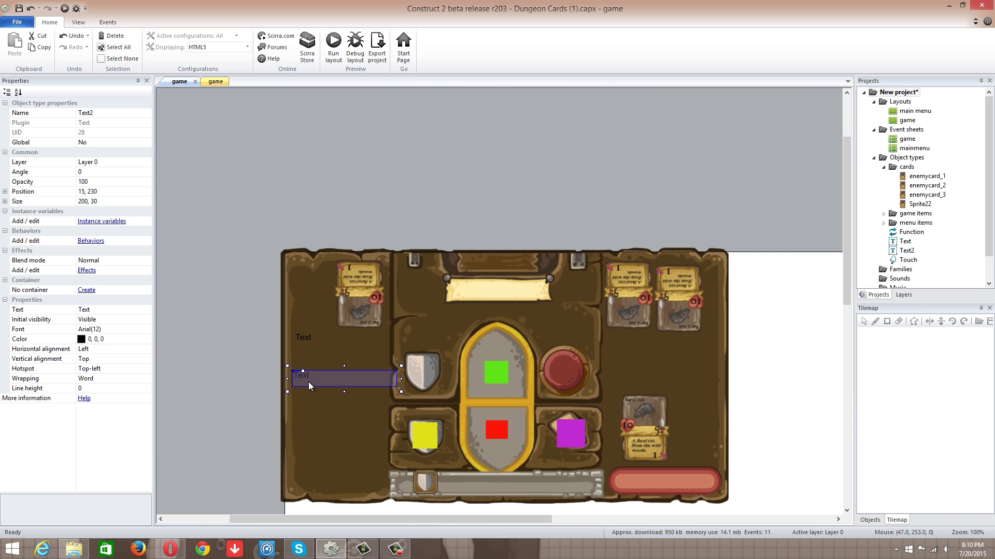
left_click(215, 82)
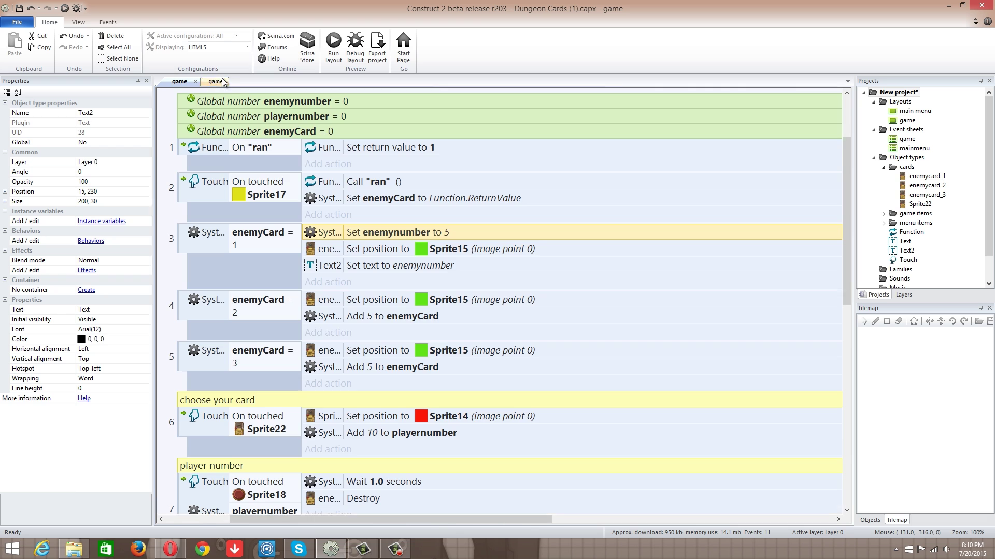
left_click(335, 264)
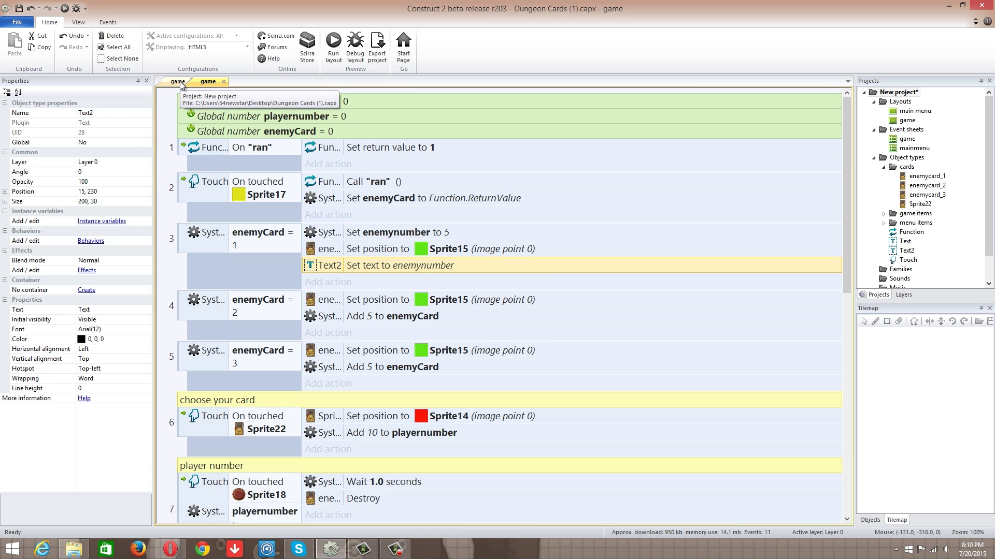
scroll(181, 86, "down", 1)
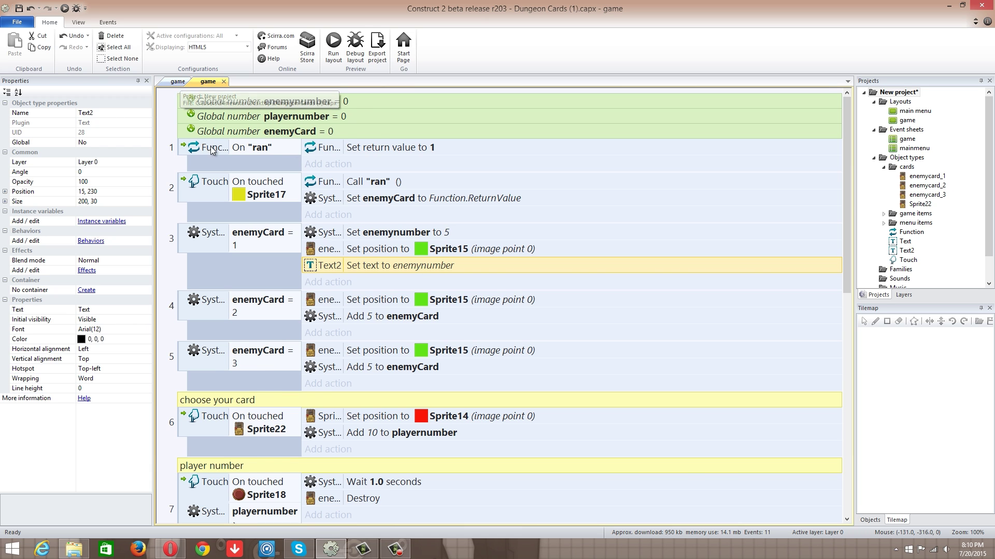
scroll(180, 86, "down", 2)
scroll(180, 85, "up", 3)
left_click(179, 80)
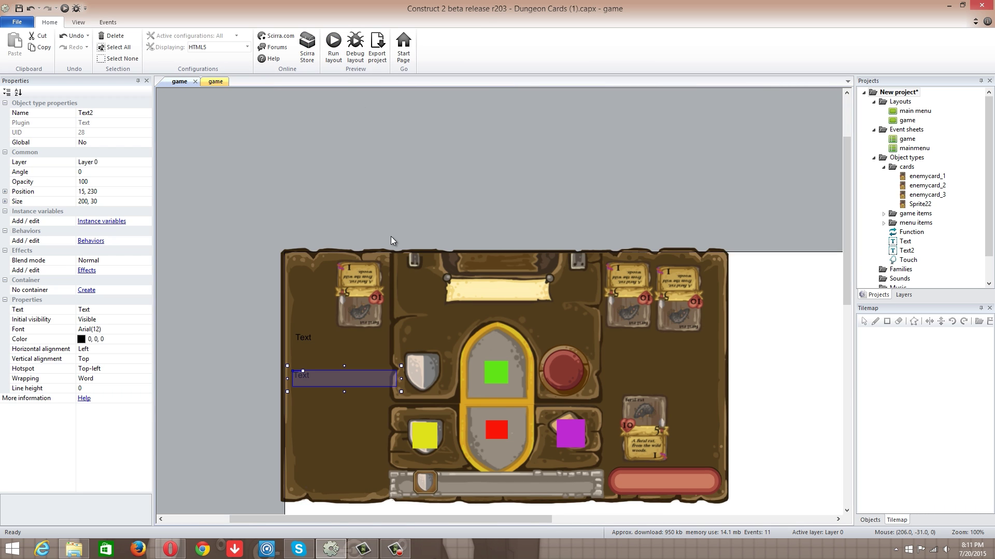
- Preview the game, play the feral rat card and fight the battle against the enemy card
key("F5")
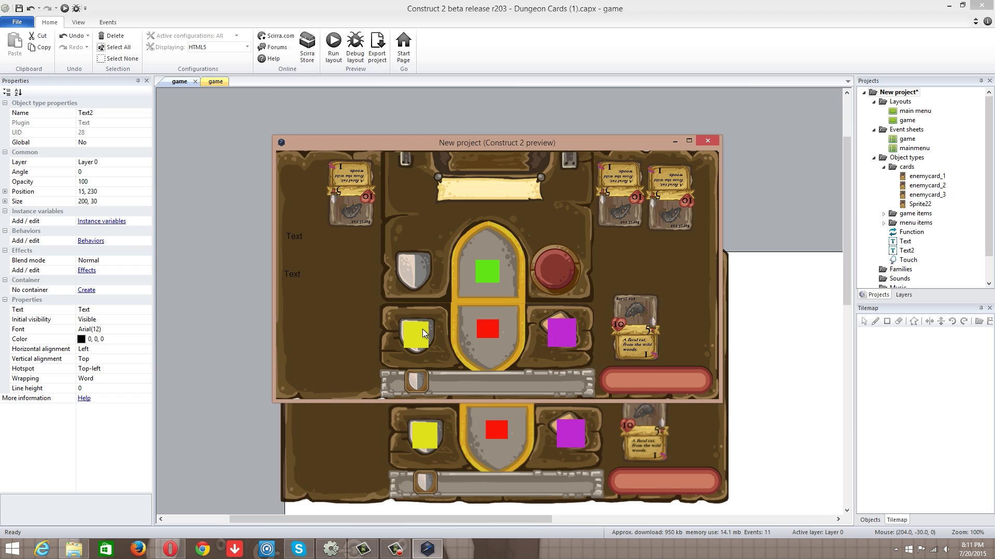
left_click(627, 327)
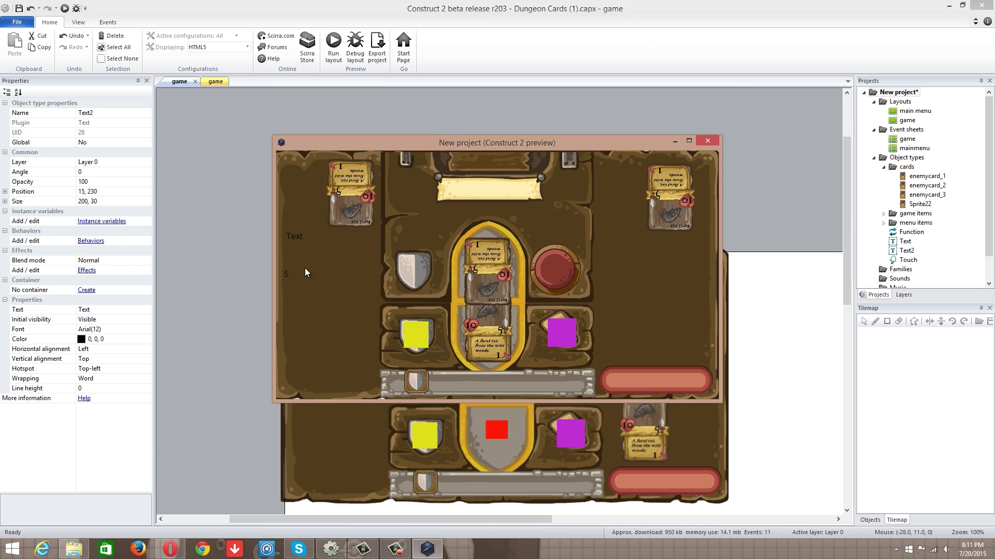
left_click(545, 276)
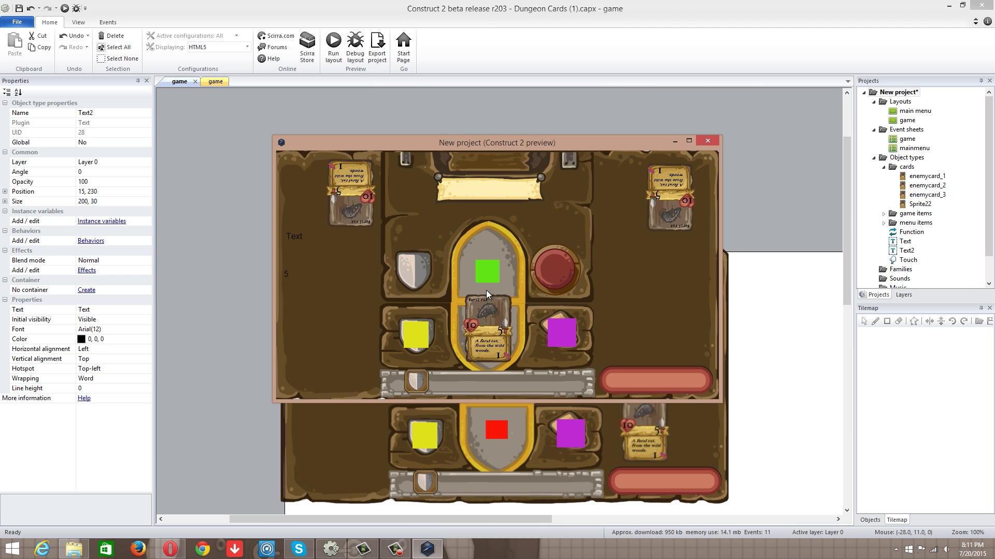
- Close the preview window and switch back to the game event sheet tab
left_click(709, 140)
left_click(215, 82)
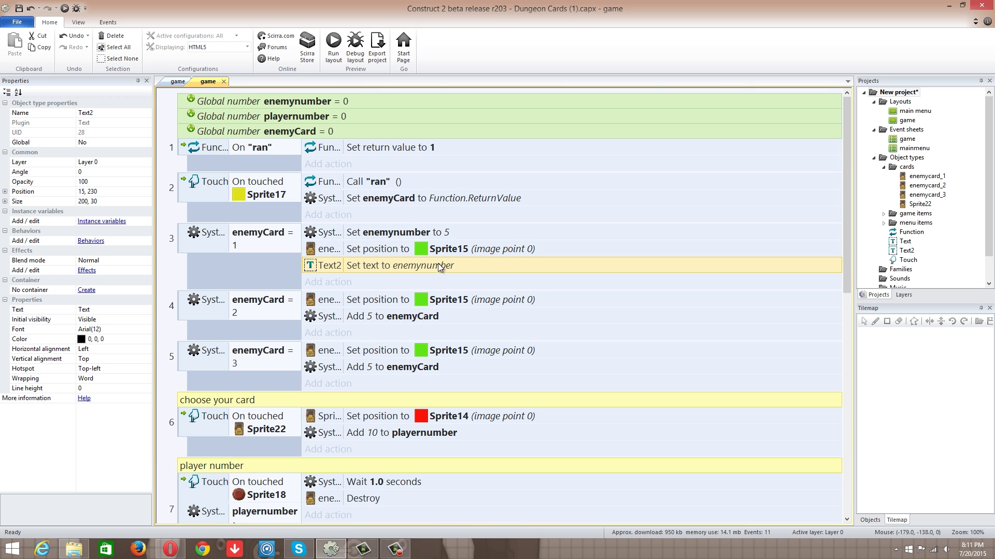
scroll(425, 240, "down", 3)
scroll(397, 296, "down", 2)
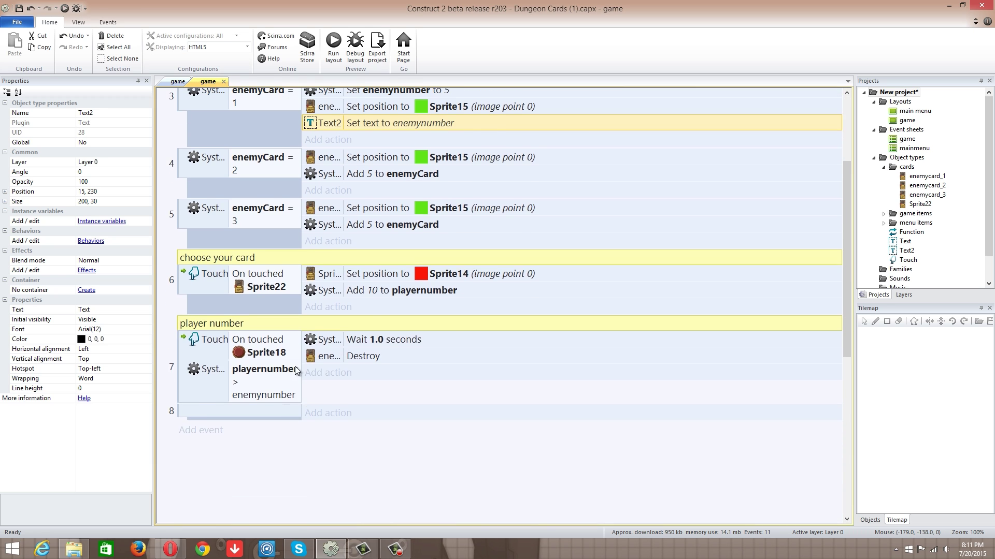
scroll(370, 347, "up", 2)
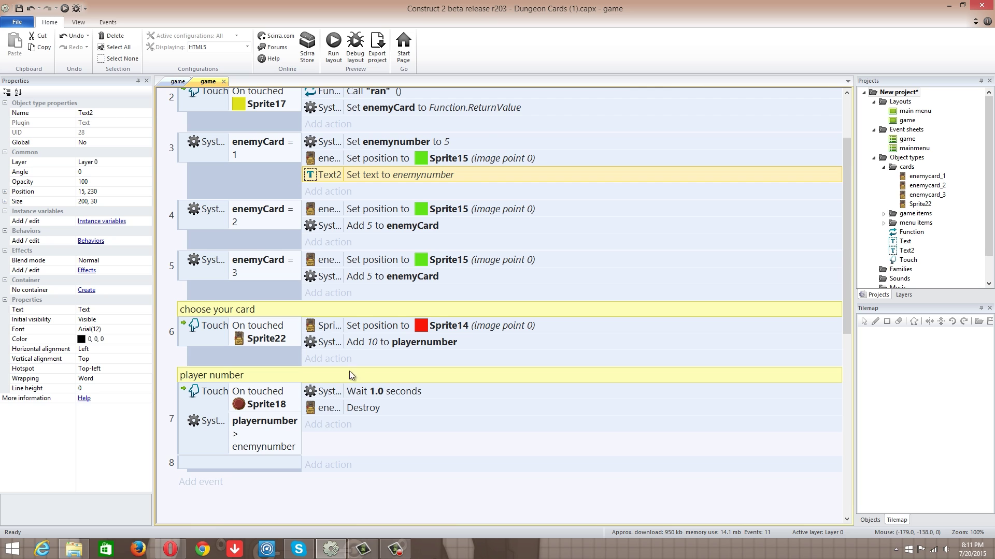
scroll(354, 326, "up", 2)
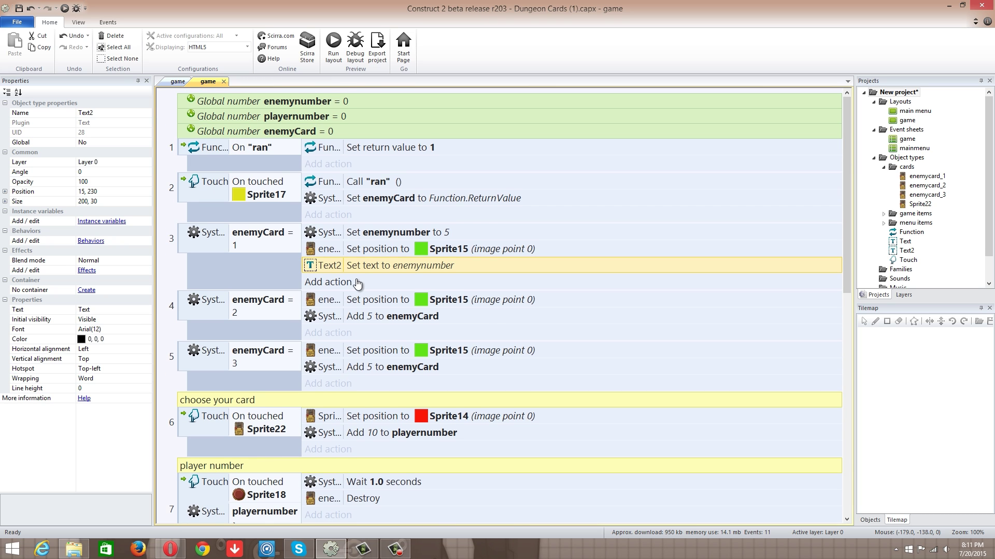
scroll(357, 283, "down", 2)
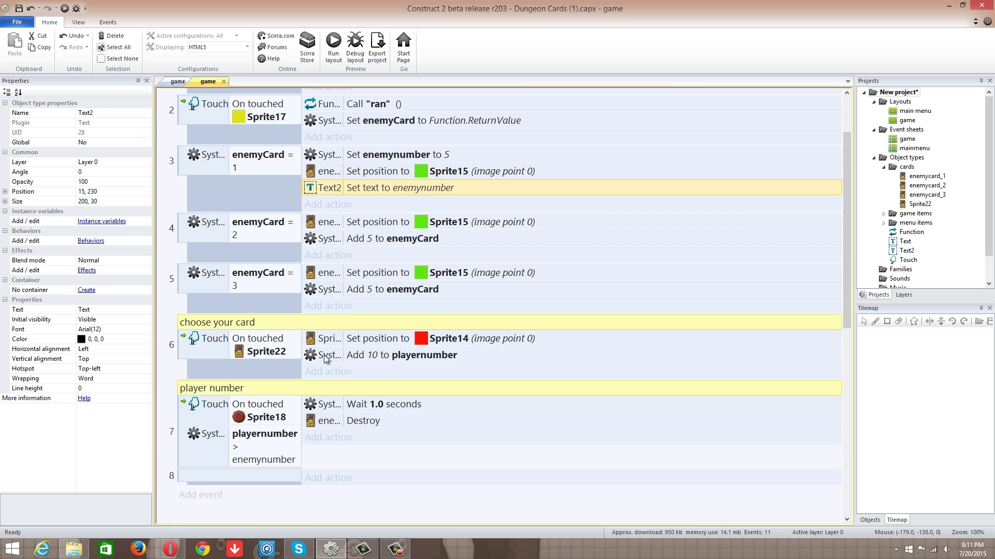
scroll(288, 325, "up", 2)
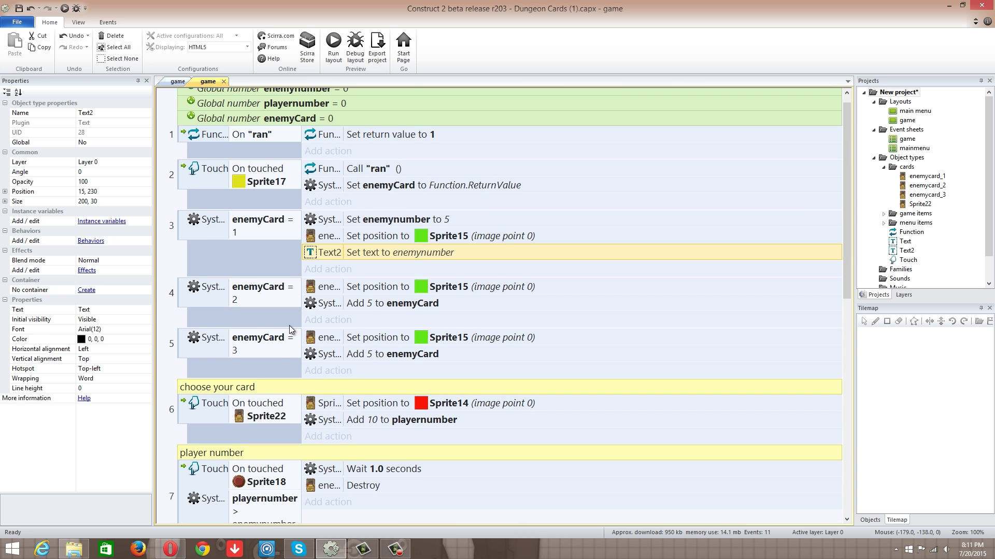
scroll(290, 323, "down", 2)
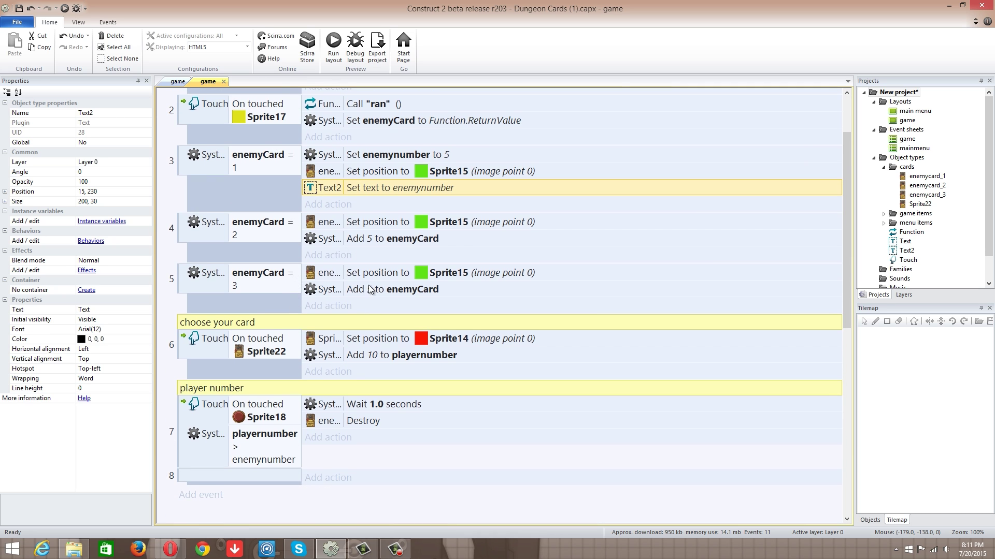
scroll(354, 393, "up", 1)
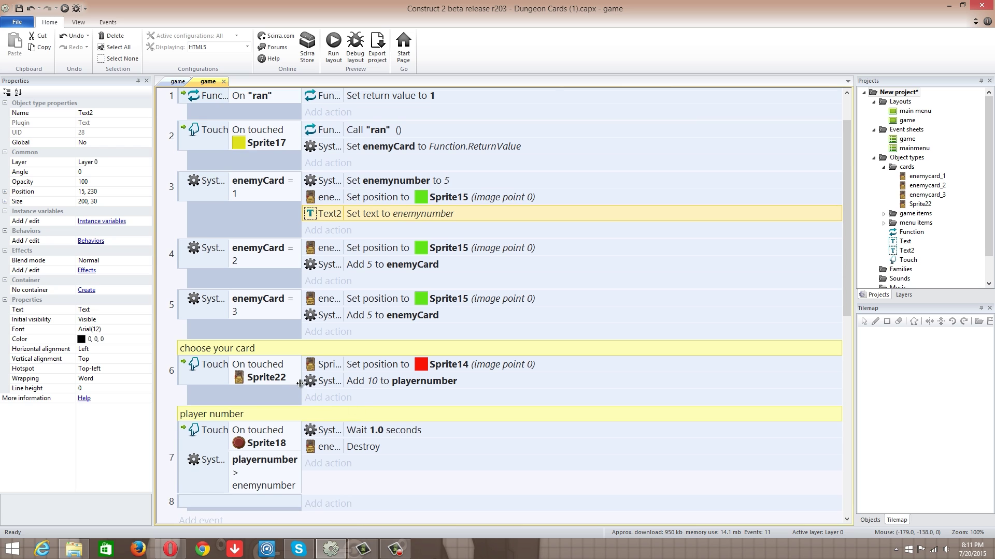
- Add a Text 'Set text' action showing playernumber to the choose-your-card event
left_click(312, 398)
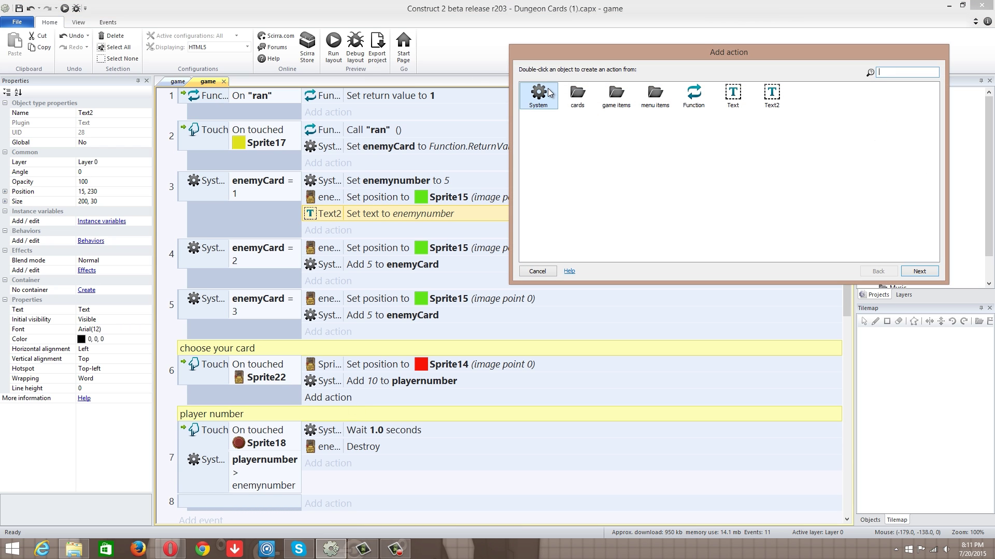
double_click(734, 97)
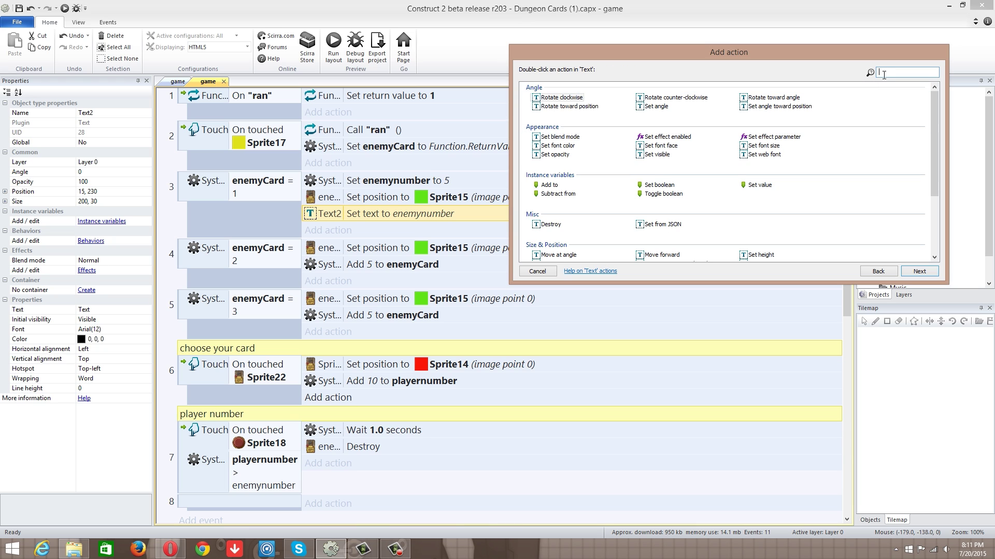
type("set")
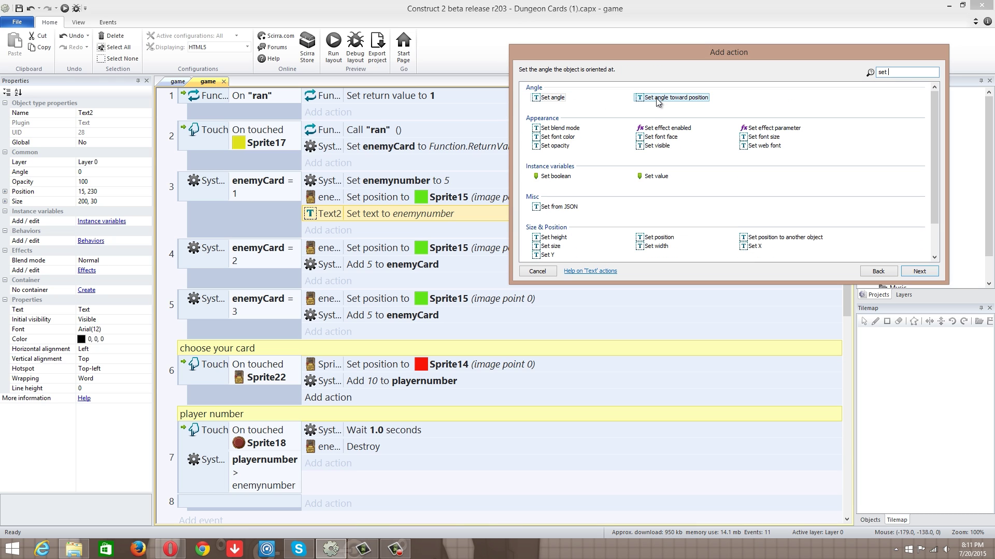
type(" text")
double_click(546, 99)
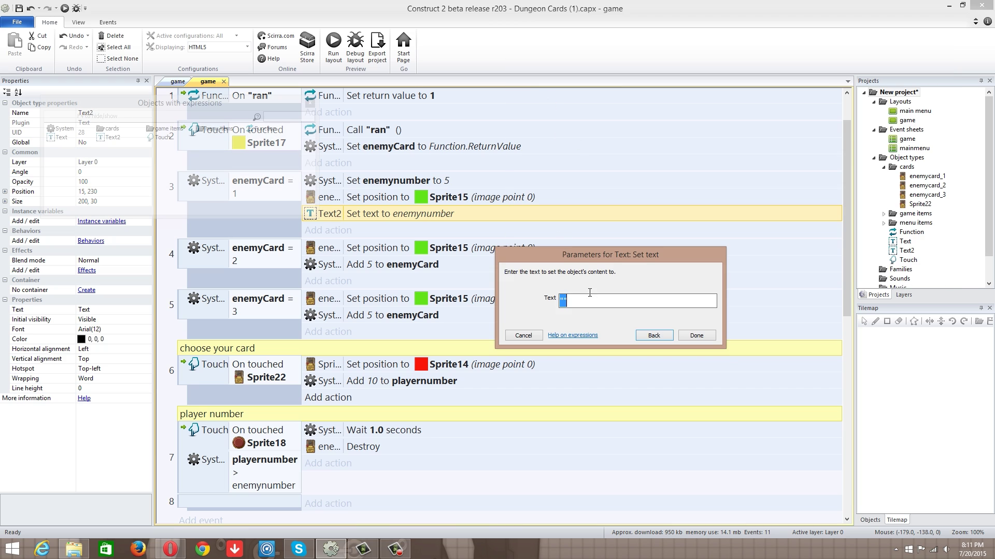
key("BackSpace")
type("pl")
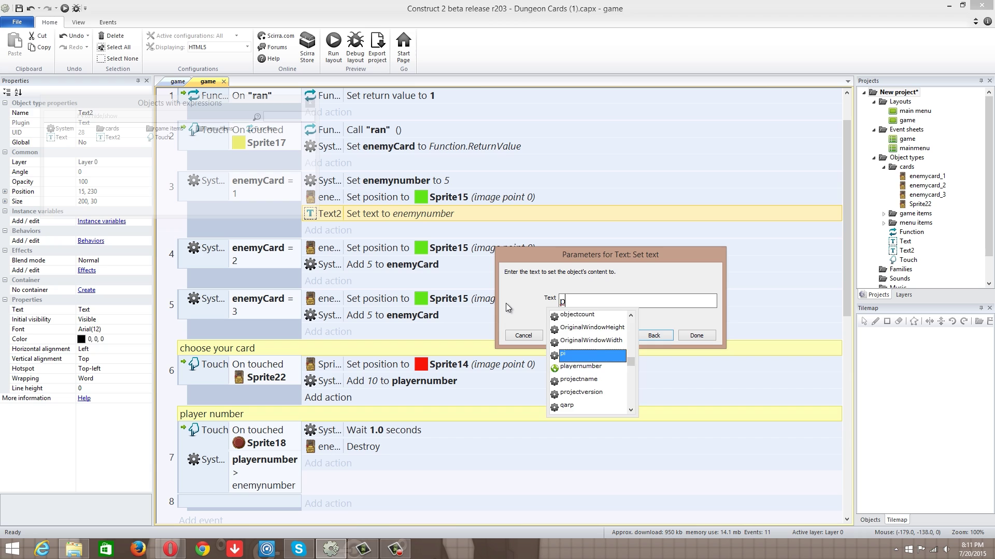
key("Return")
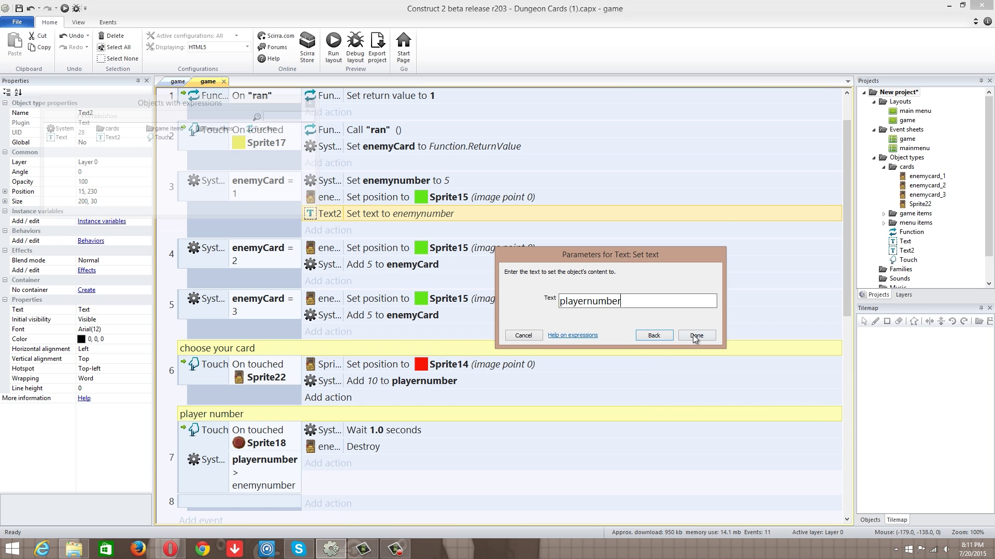
left_click(694, 336)
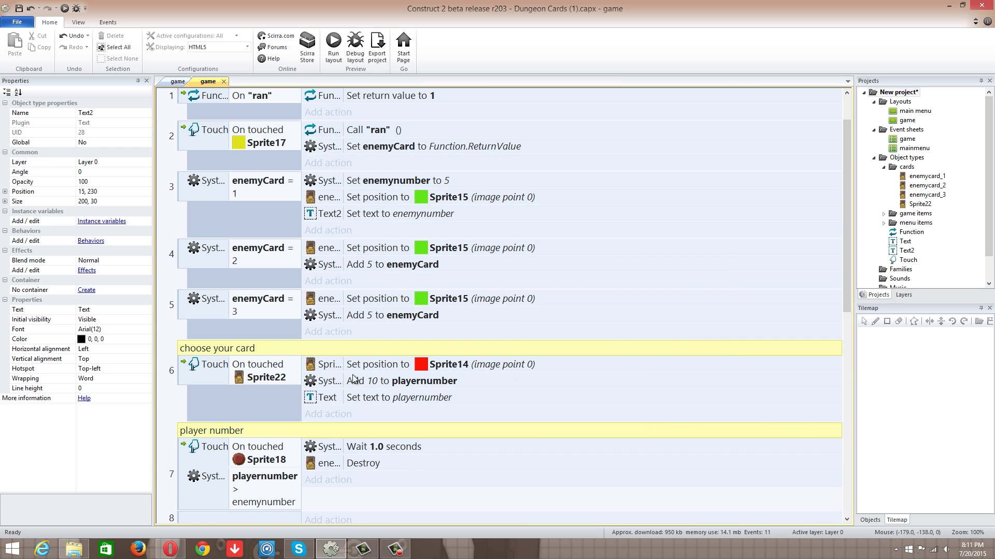
left_click(374, 386)
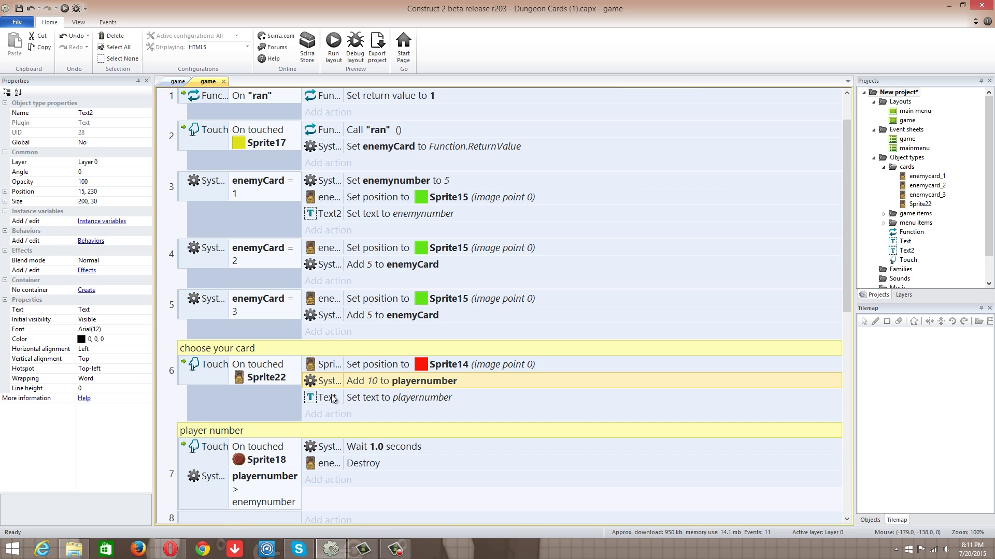
left_click(178, 81)
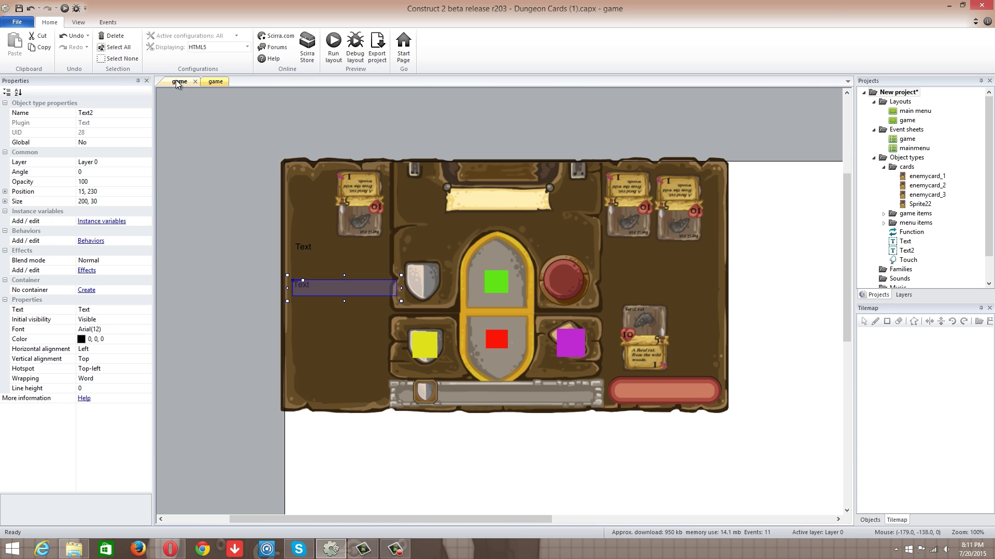
left_click(332, 48)
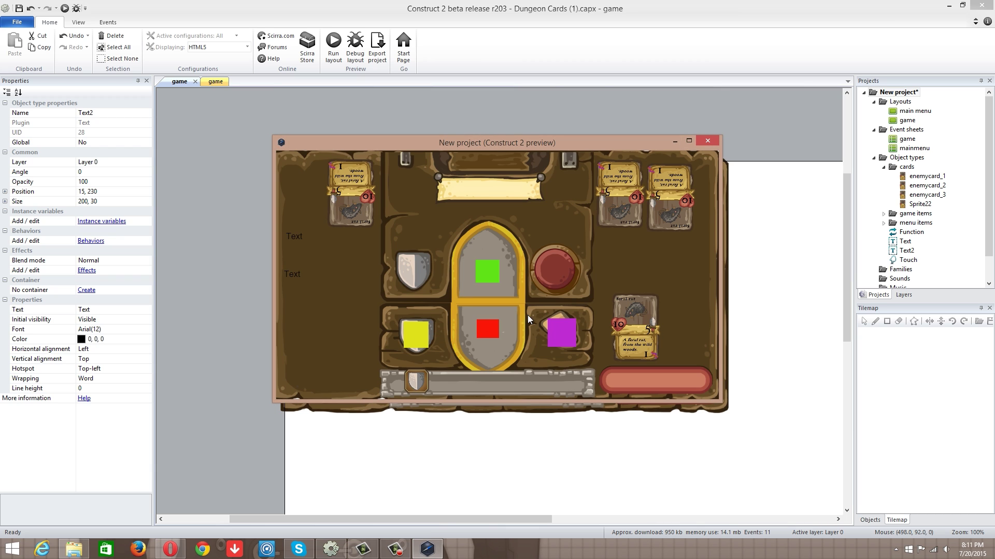
left_click(622, 325)
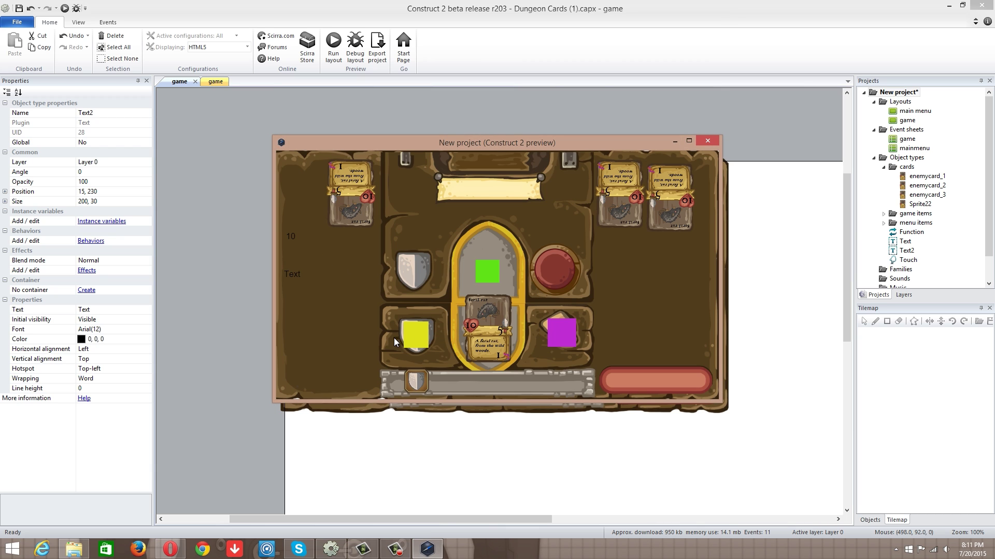
left_click(411, 334)
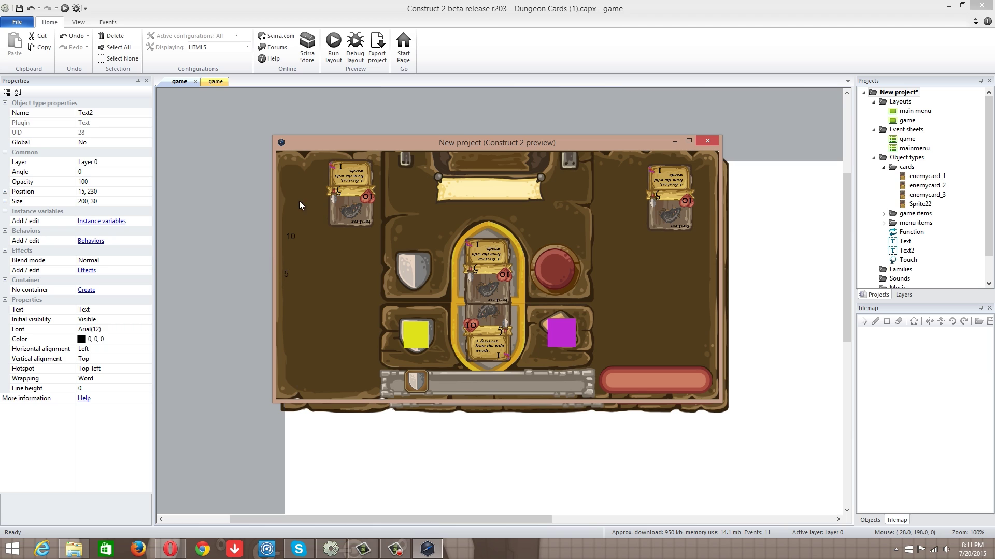
left_click(555, 266)
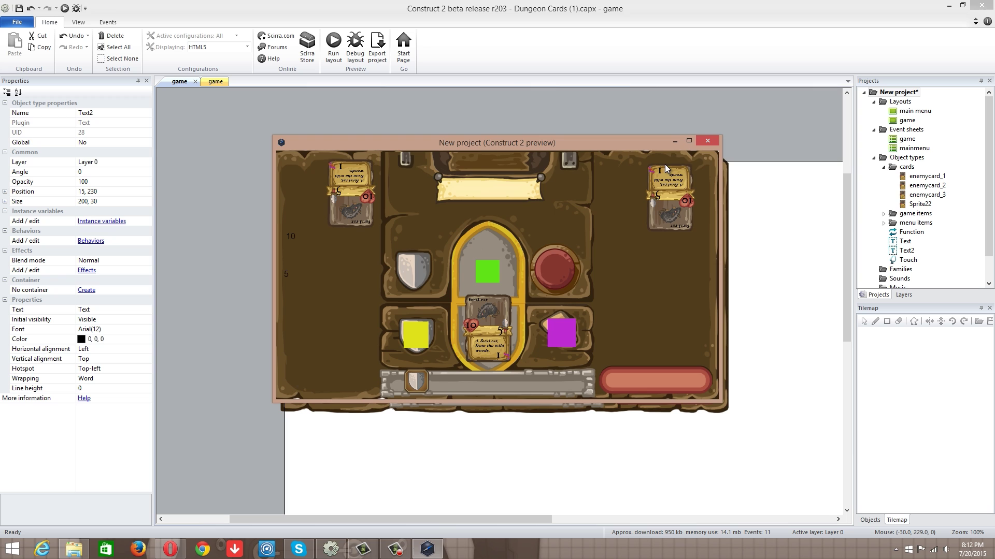
left_click(707, 142)
left_click(208, 81)
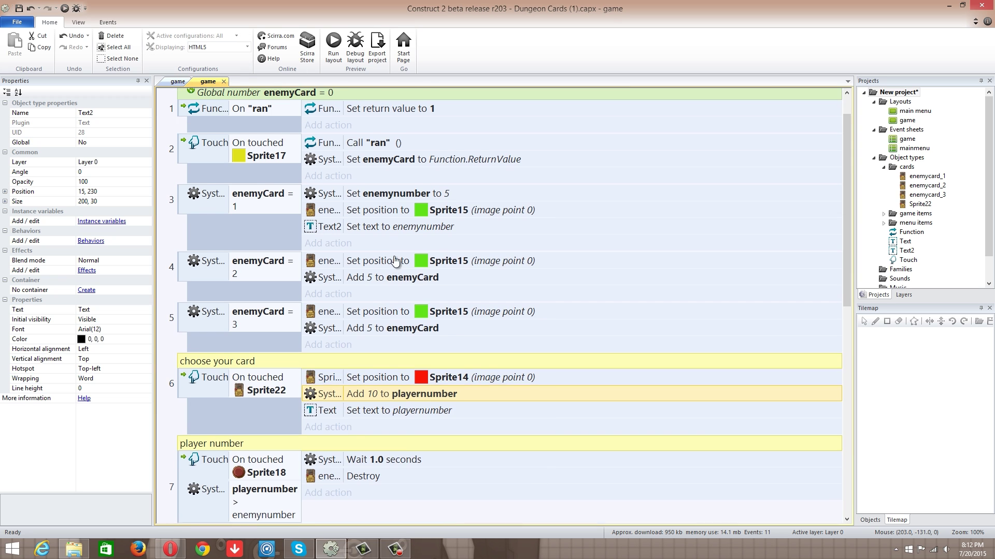
scroll(394, 258, "down", 1)
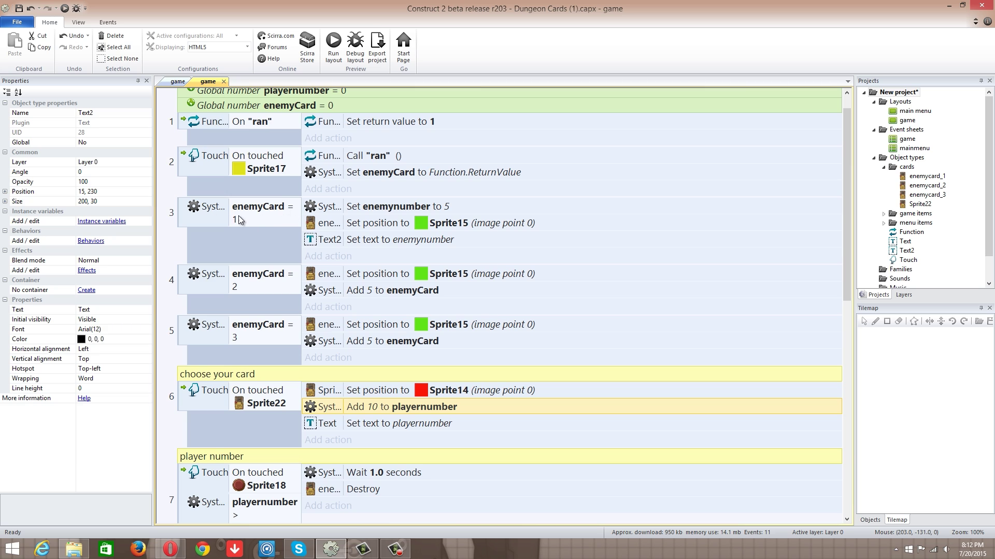
left_click(359, 208)
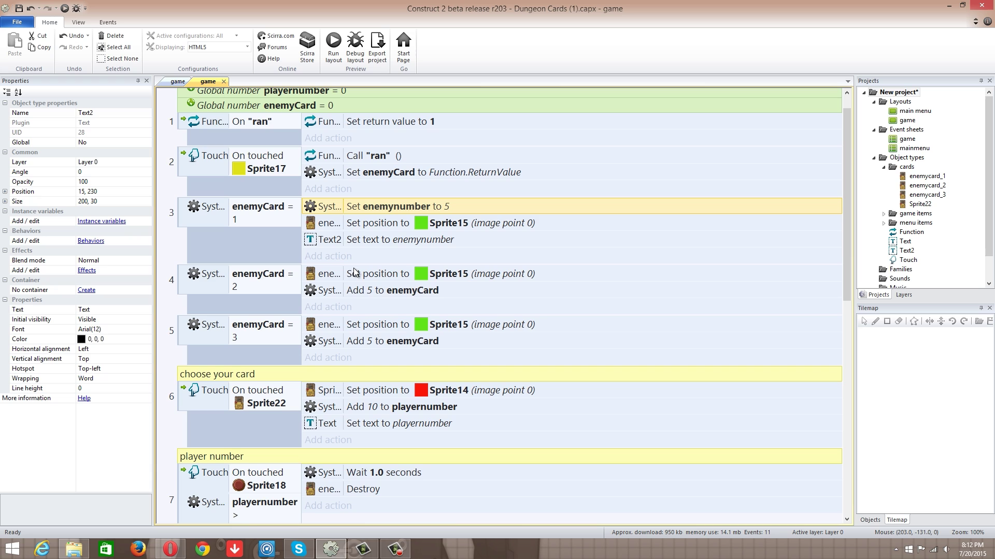
left_click(351, 291)
left_click(360, 209)
left_click(391, 224)
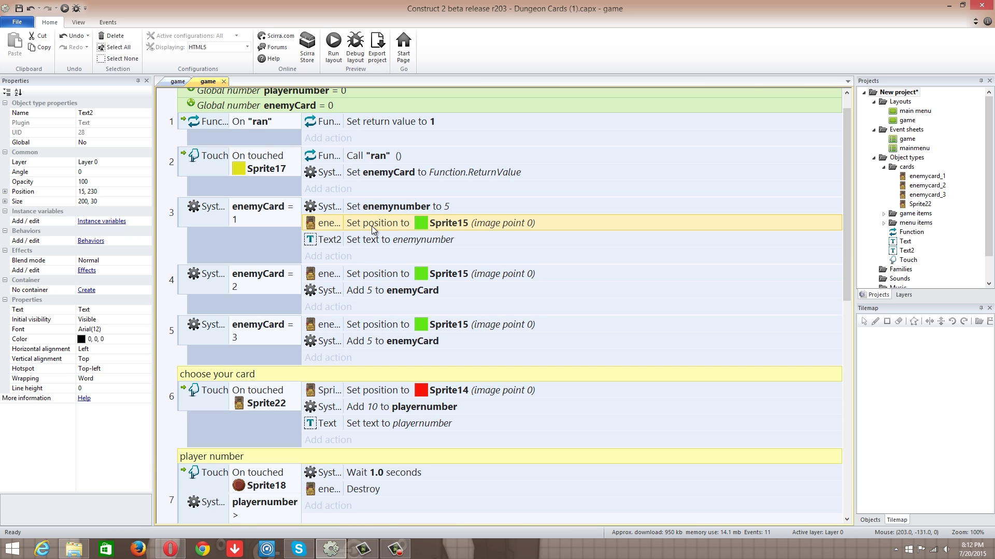
left_click(326, 238)
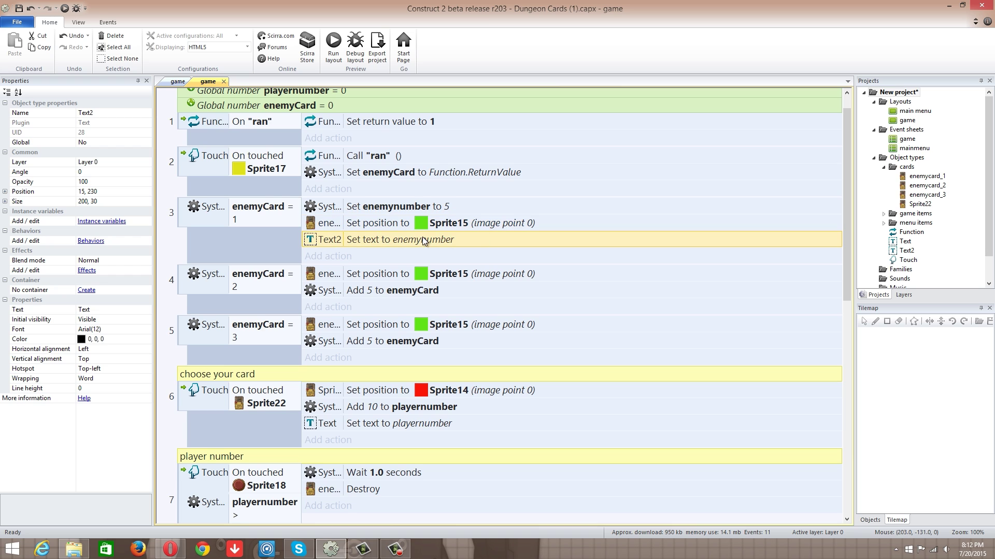
scroll(422, 241, "down", 3)
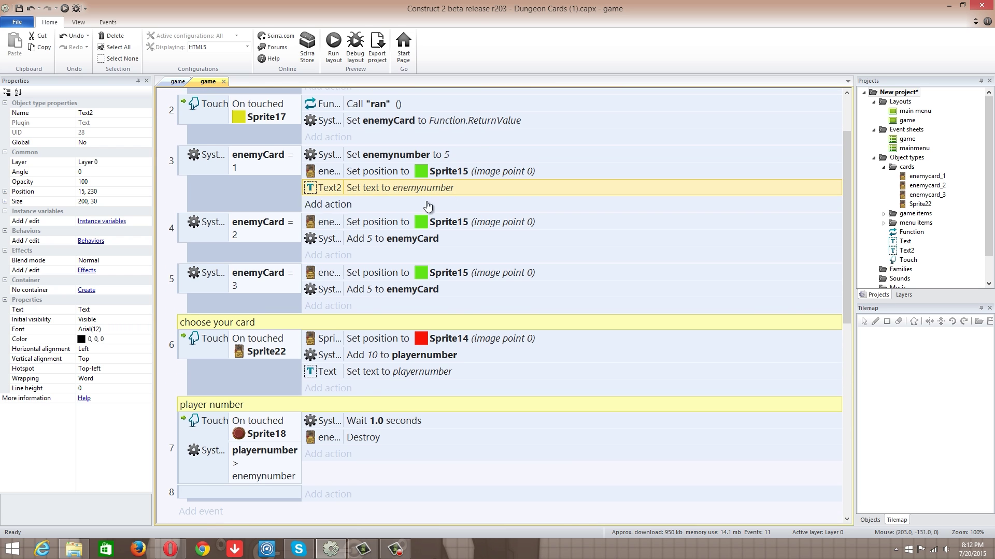
scroll(358, 270, "down", 5)
scroll(319, 343, "up", 5)
scroll(279, 414, "down", 4)
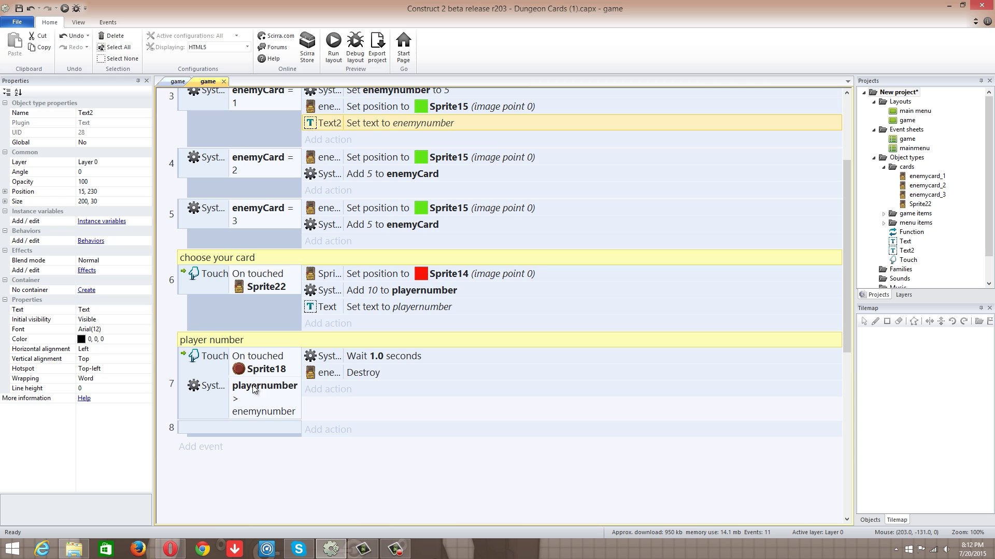
left_click(251, 364)
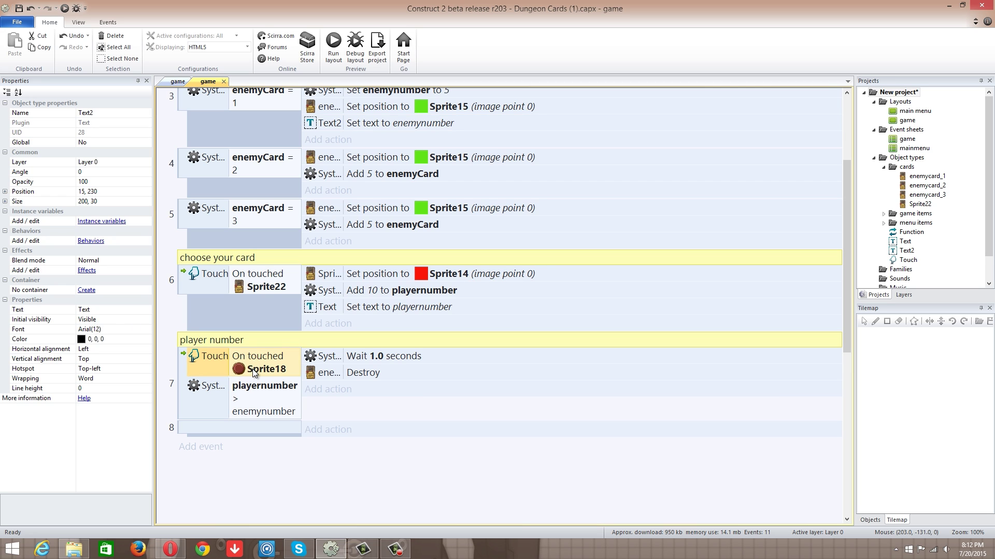
left_click(263, 396)
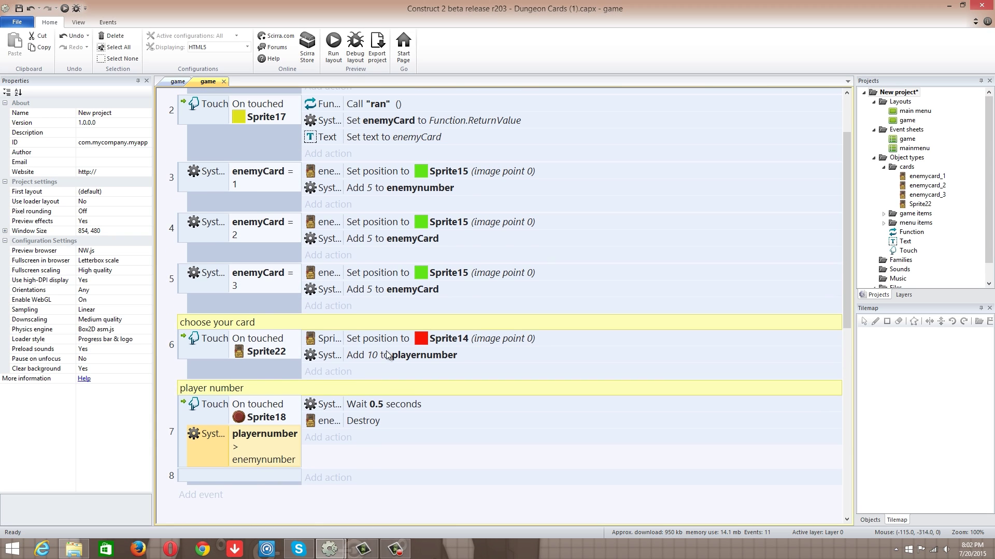
scroll(256, 286, "up", 1)
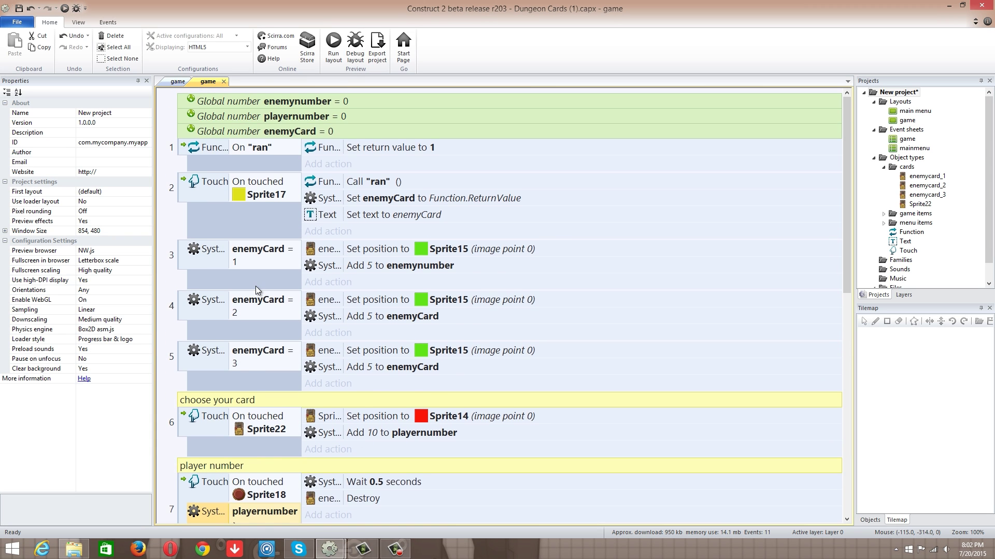
scroll(256, 287, "down", 1)
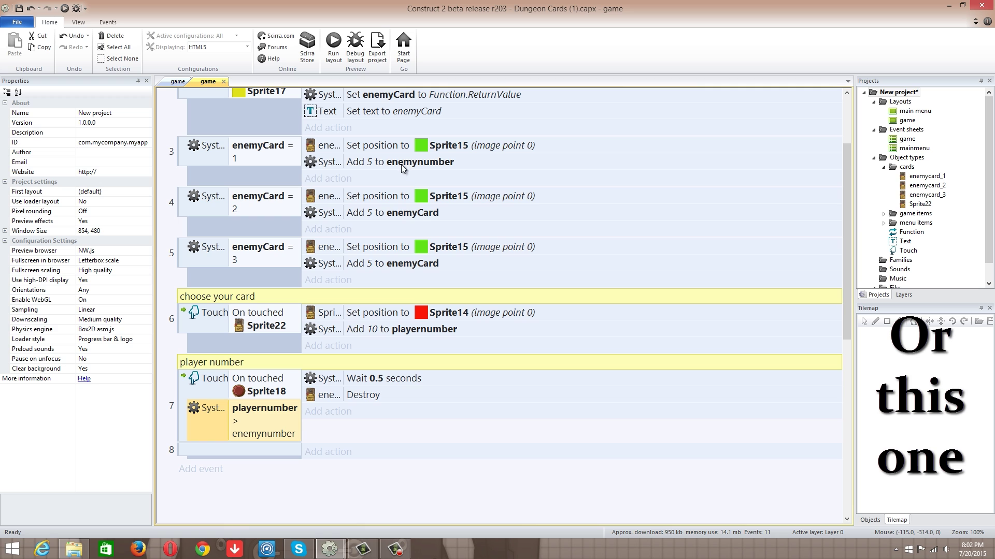
- Undo the action edit, then test-run by playing a card, drawing an enemy card and battling
key("ctrl+z")
left_click(333, 43)
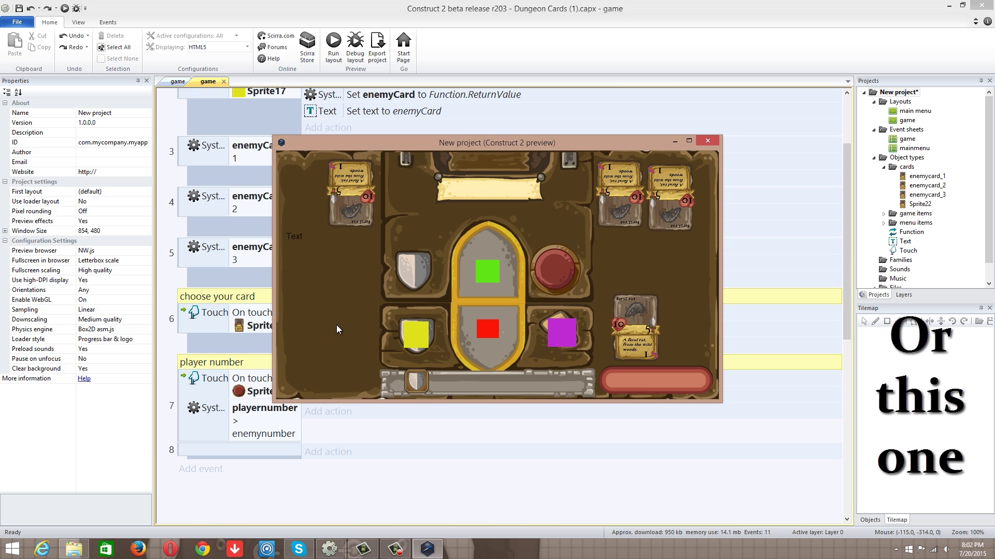
left_click(635, 343)
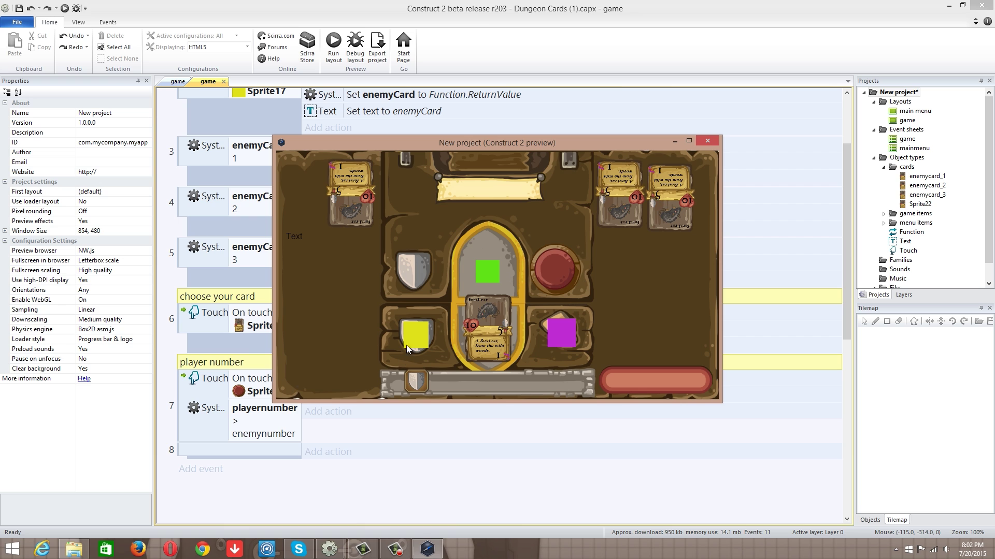
left_click(558, 284)
left_click(555, 274)
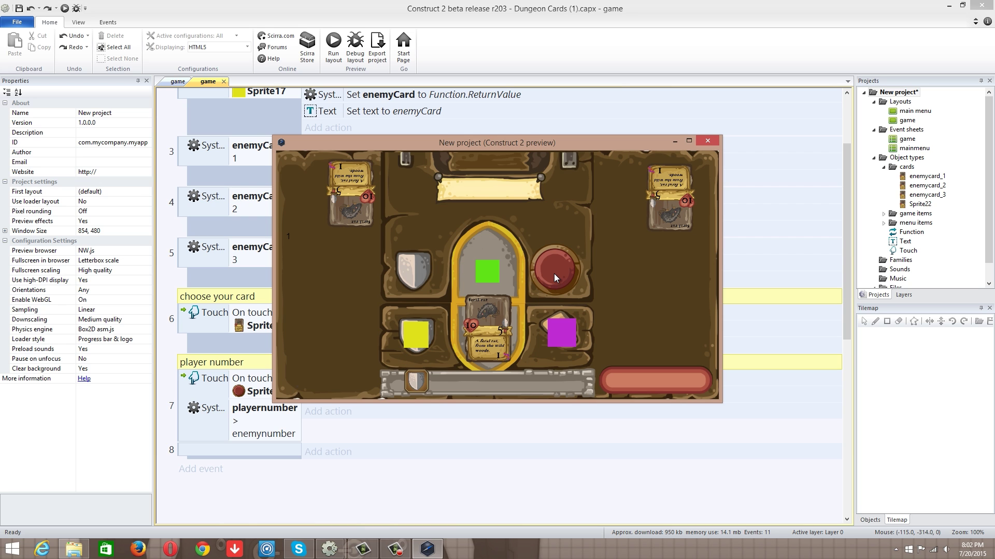
left_click(708, 142)
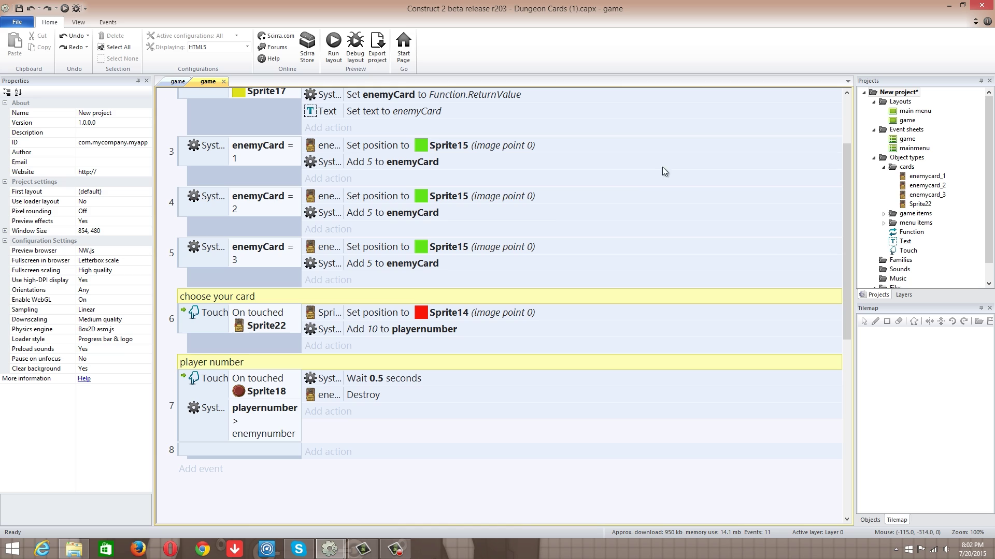